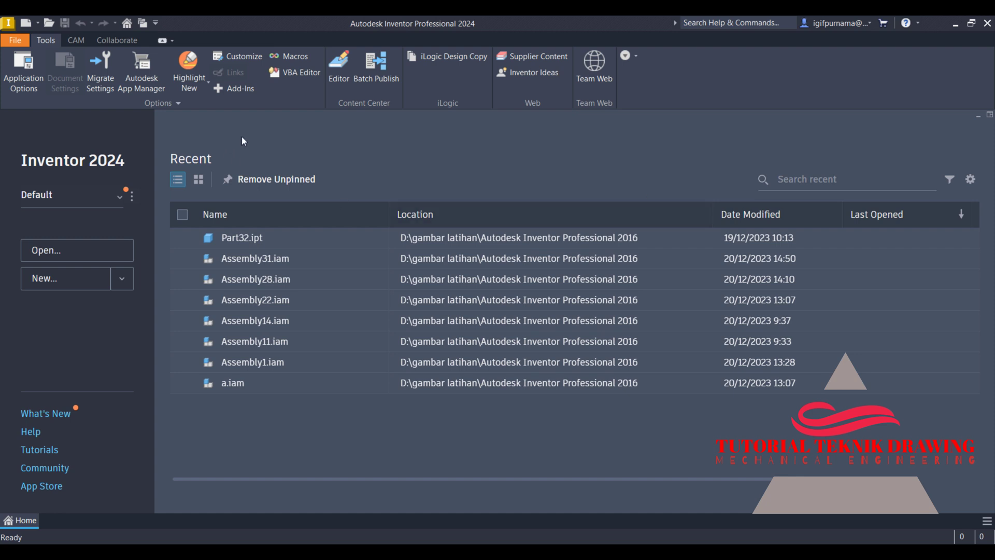
Step: Create a new assembly from the English Standard (in).iam template
left_click(79, 289)
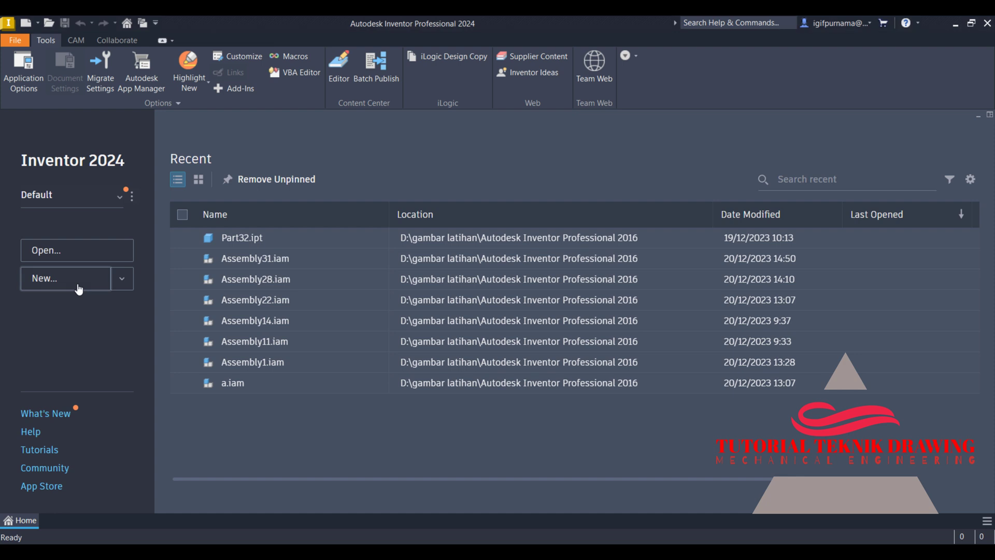
left_click(451, 250)
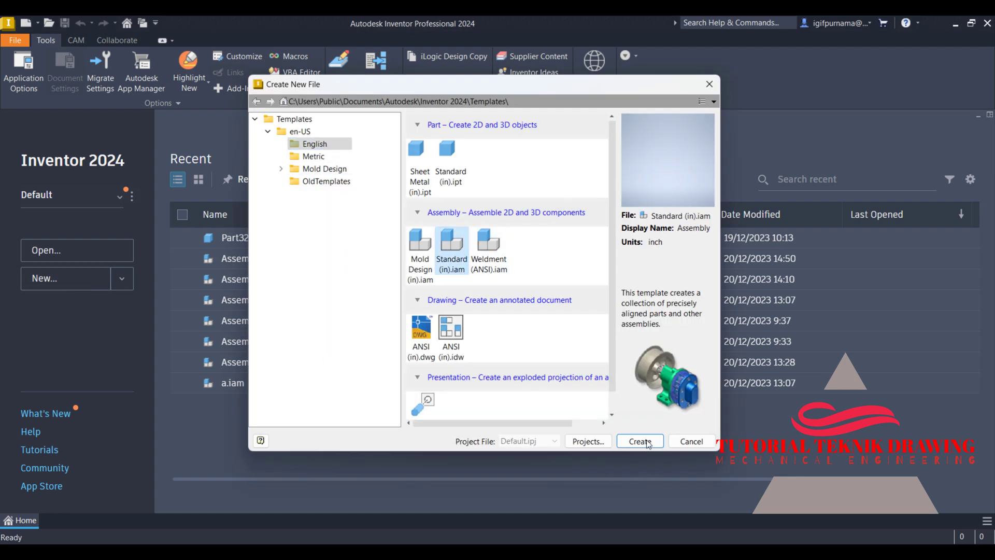
left_click(643, 445)
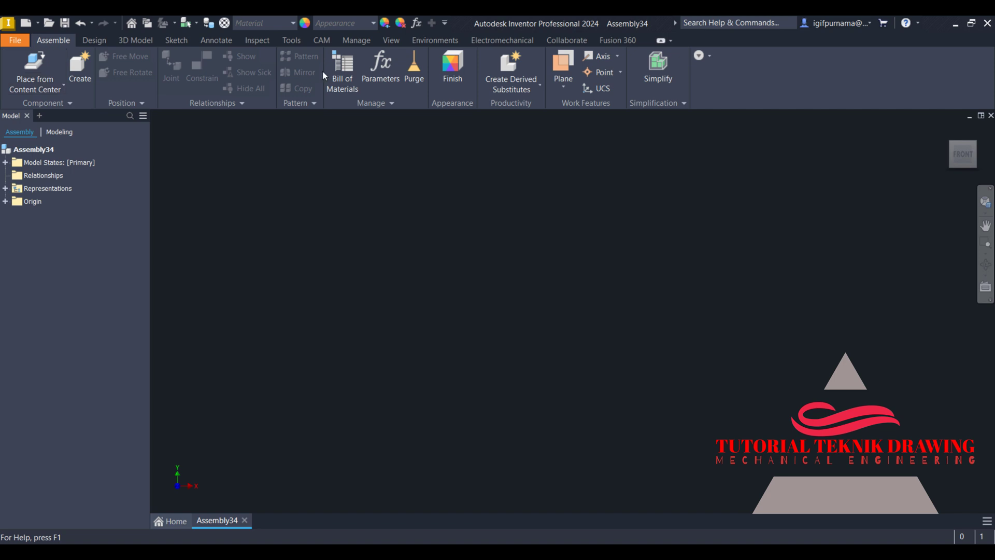
Step: Enter the Tube and Pipe environment, saving the assembly as Assembly34.iam and creating the first pipe run with the default names
left_click(427, 44)
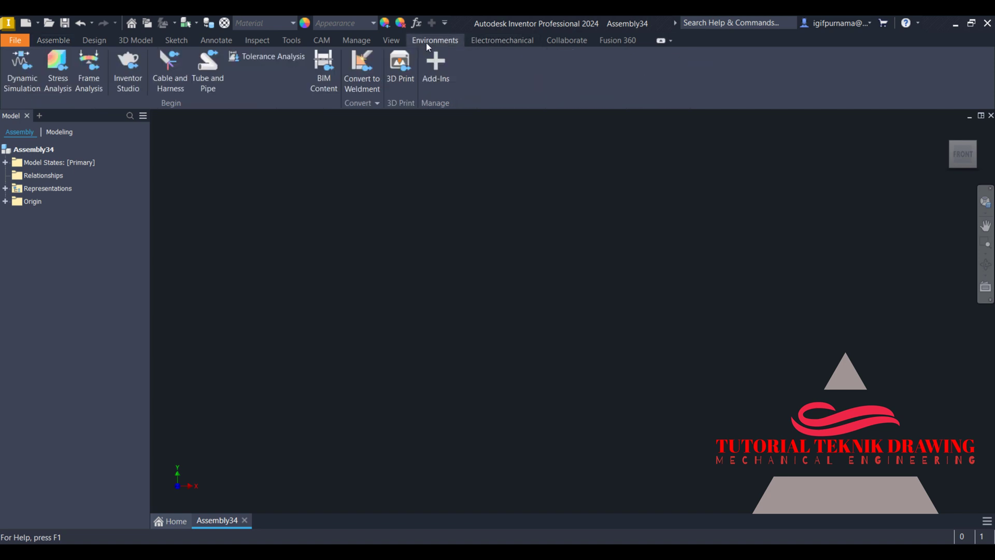
left_click(205, 80)
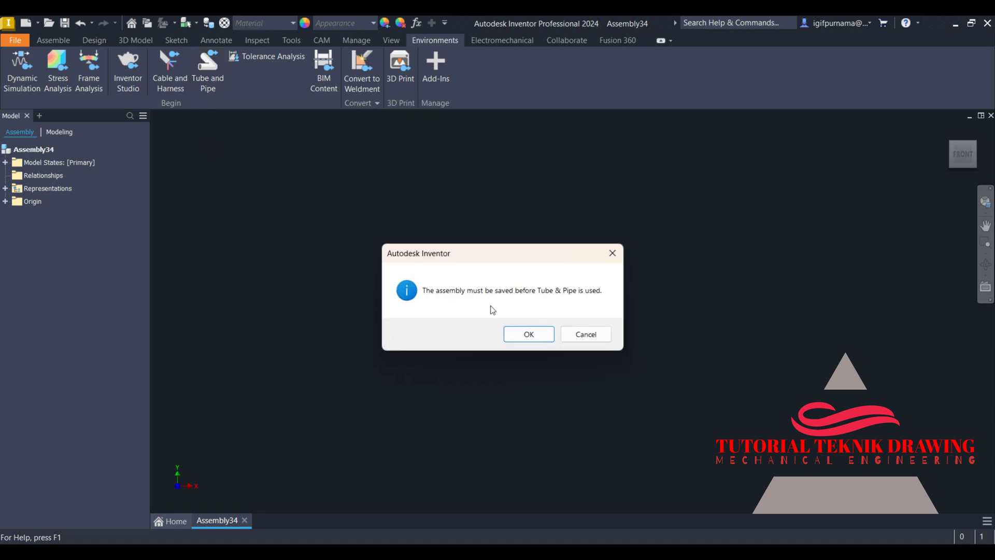
left_click(529, 335)
key("Return")
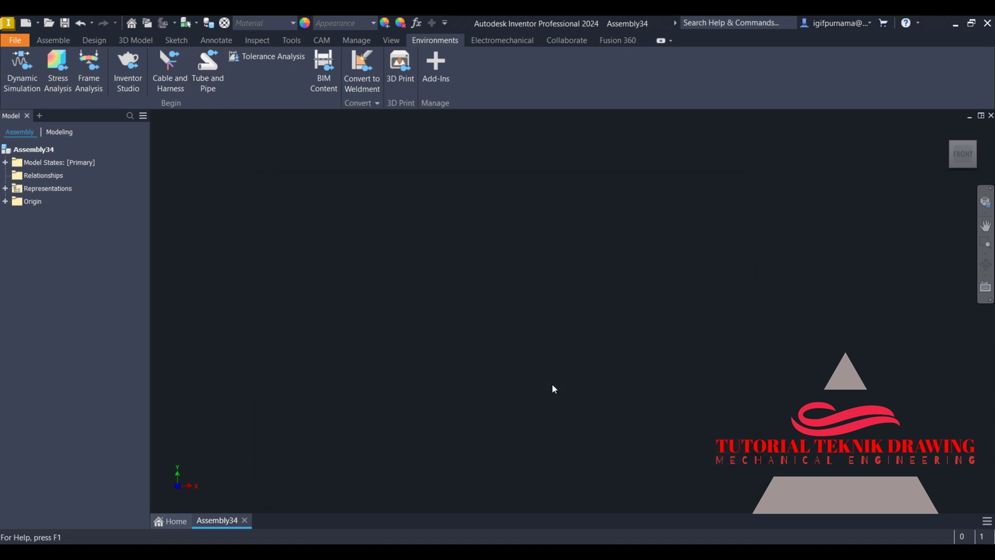
left_click(318, 288)
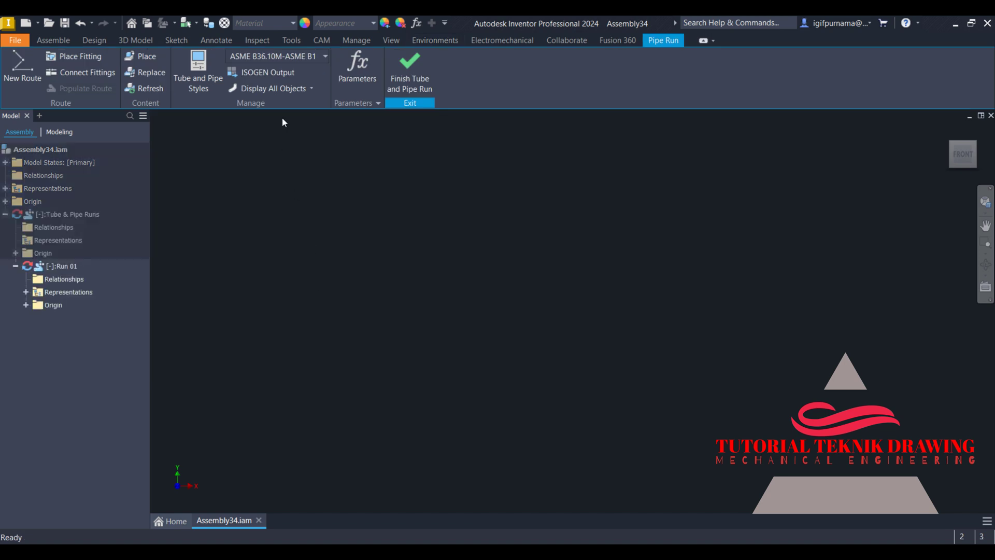
Step: Set the active pipe style to ASTM A 53/A-ASME B16.9 - Steel Butt Welded Pipe
left_click(277, 56)
scroll(291, 105, "up", 1)
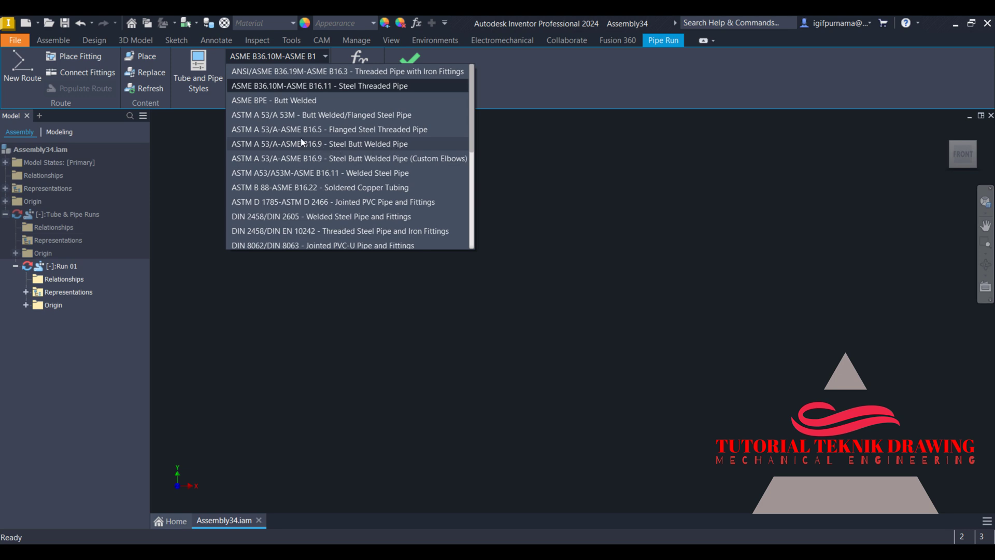
left_click(295, 144)
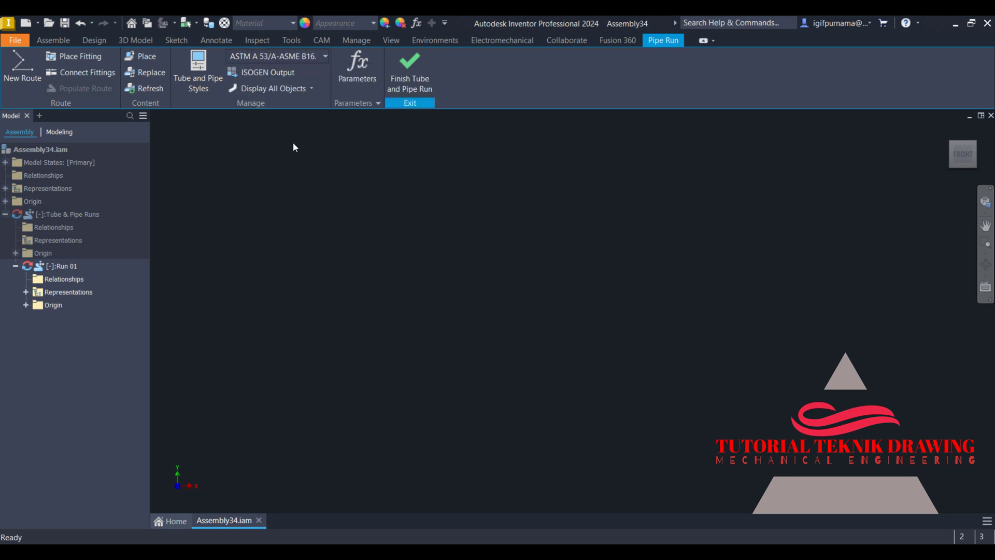
Step: Edit the active pipe style to a 4 in nominal diameter with the Canary component appearance and save it
left_click(198, 86)
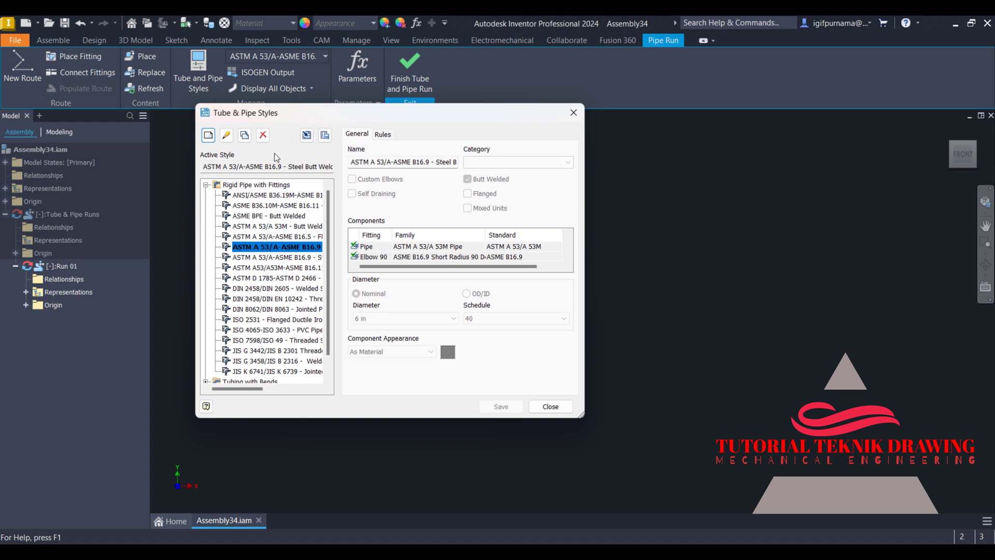
left_click(227, 135)
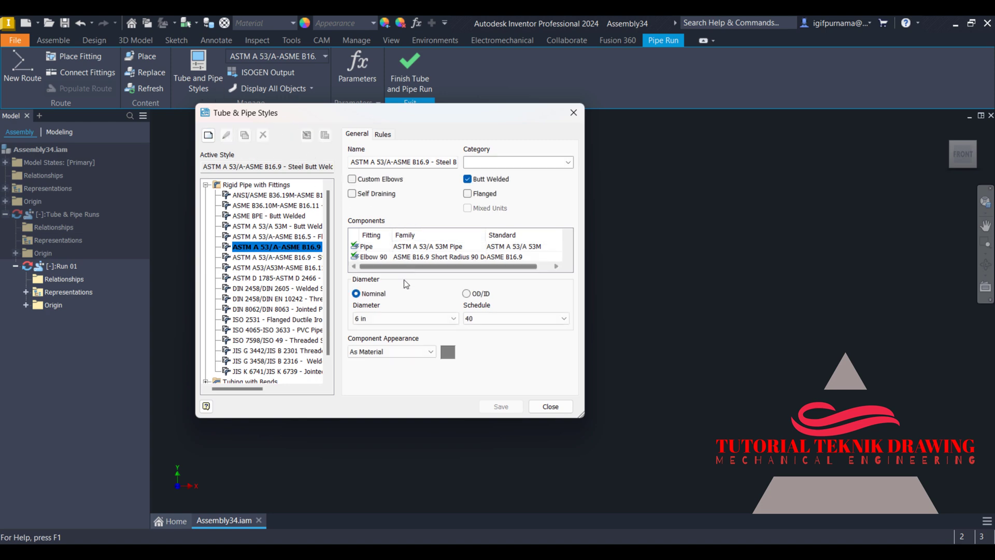
left_click(386, 319)
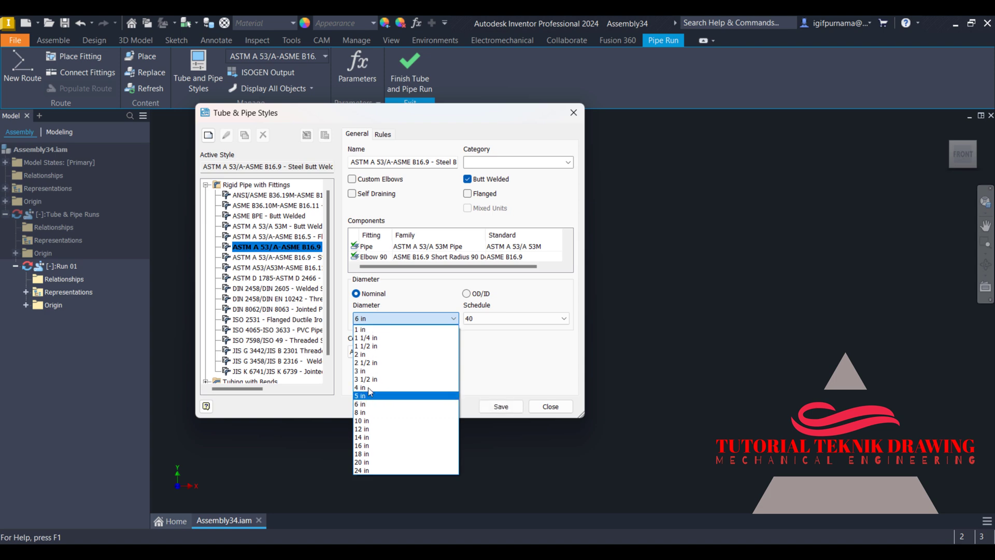
left_click(386, 384)
left_click(426, 352)
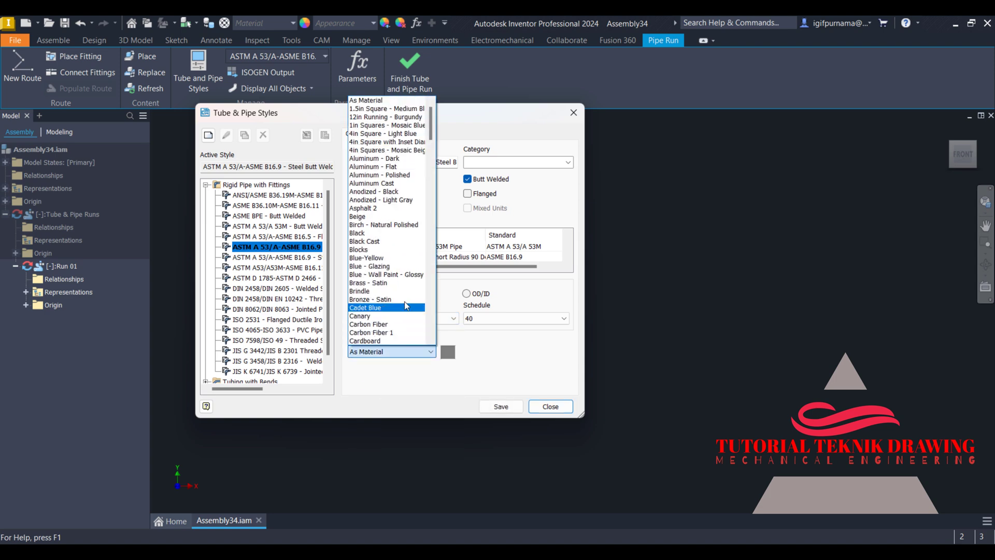
left_click(385, 321)
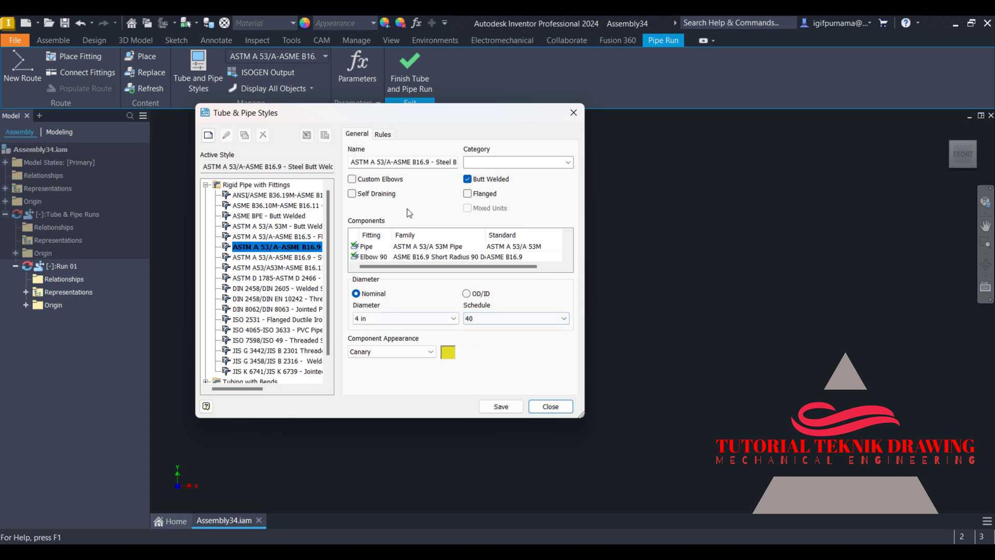
left_click(506, 409)
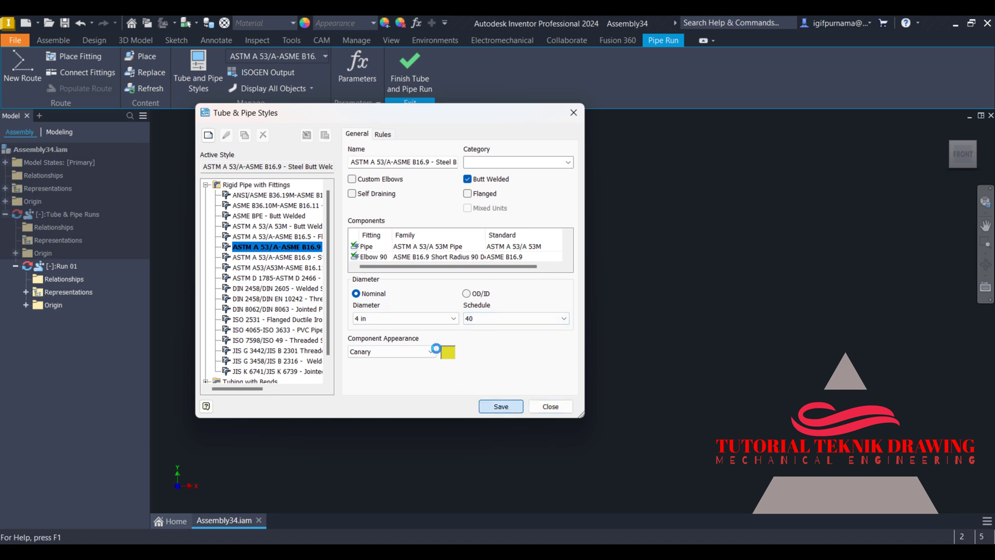
left_click(551, 408)
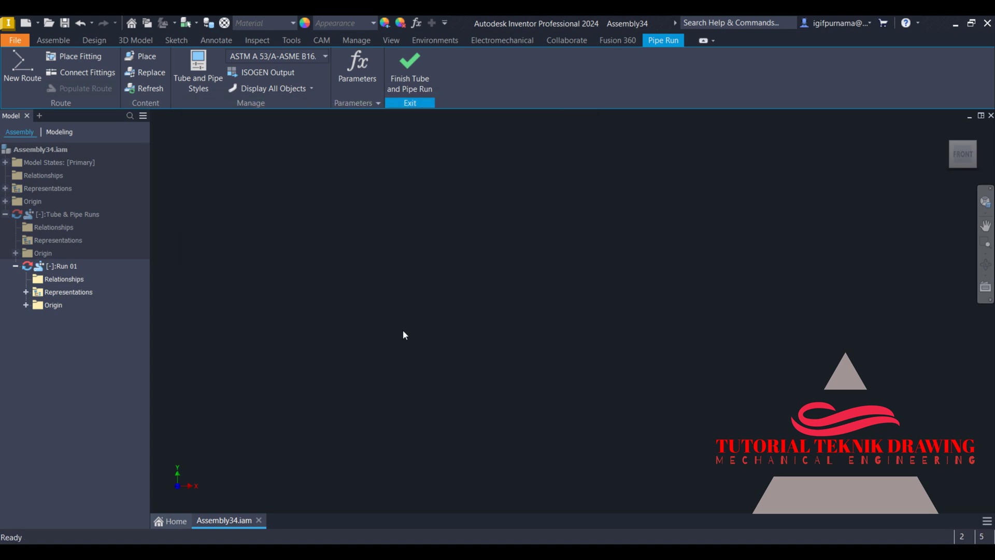
Step: Make the origin Center Point of the Tube & Pipe Runs assembly visible
left_click(17, 253)
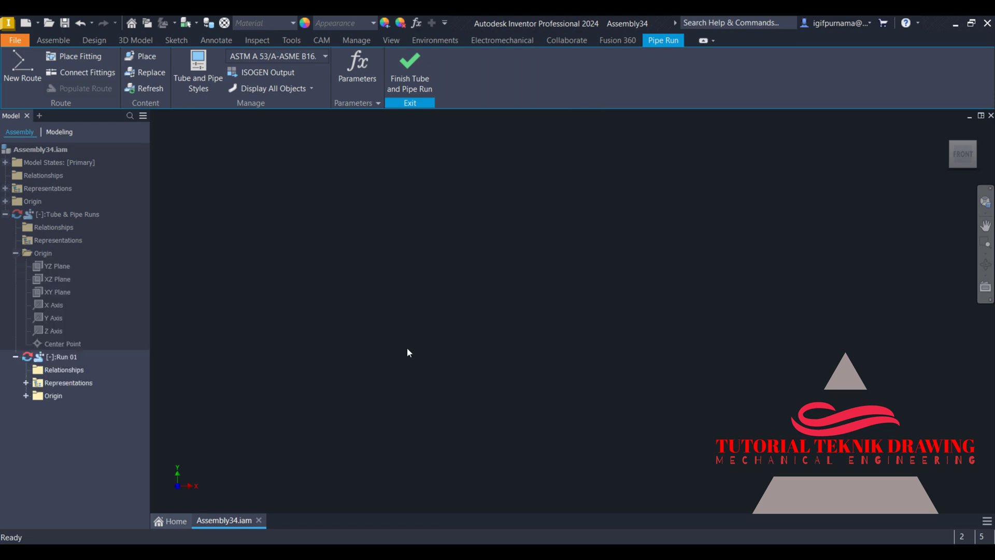
left_click(61, 344)
right_click(61, 345)
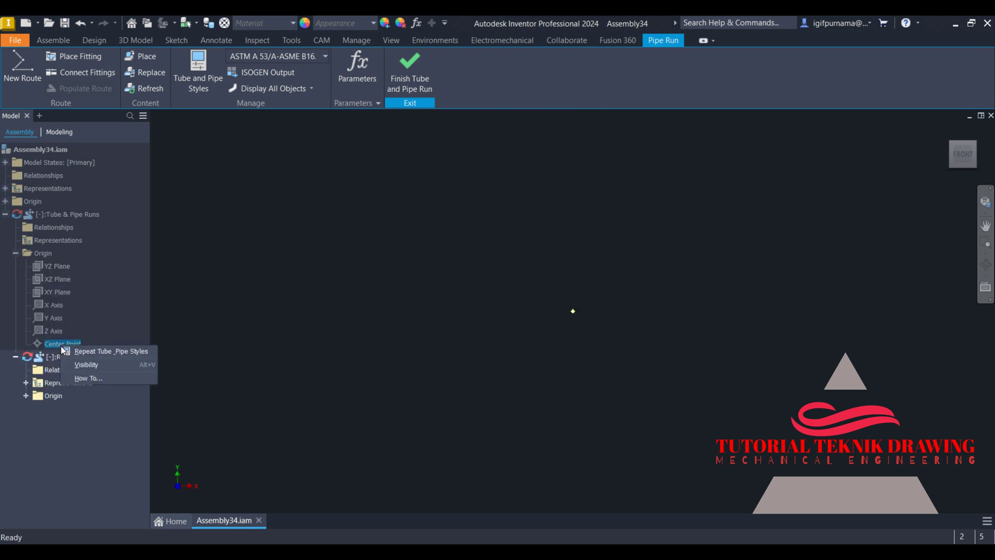
left_click(90, 368)
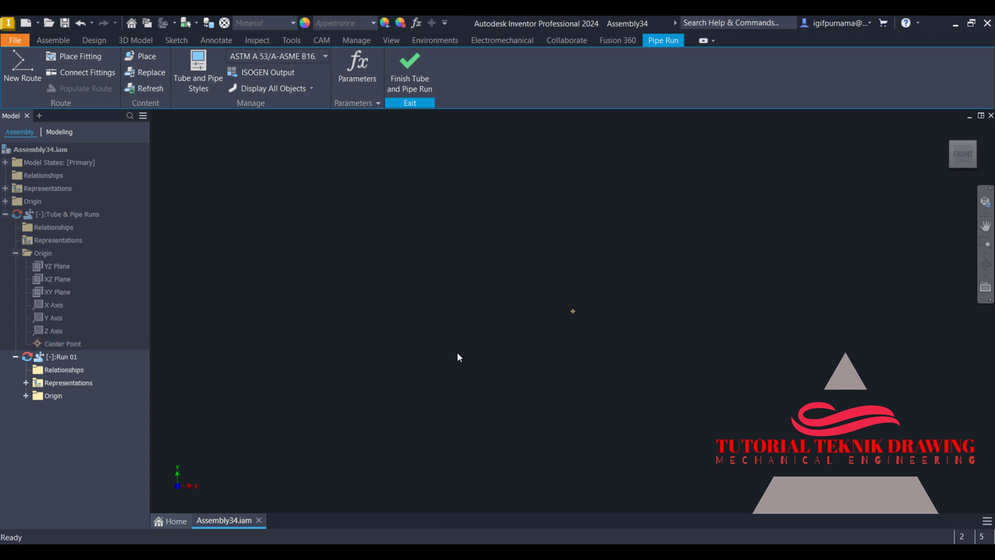
Step: Create a new route starting at the origin center point and place its first segment along the Z axis
left_click(22, 79)
left_click(310, 204)
left_click(8, 78)
left_click(573, 312)
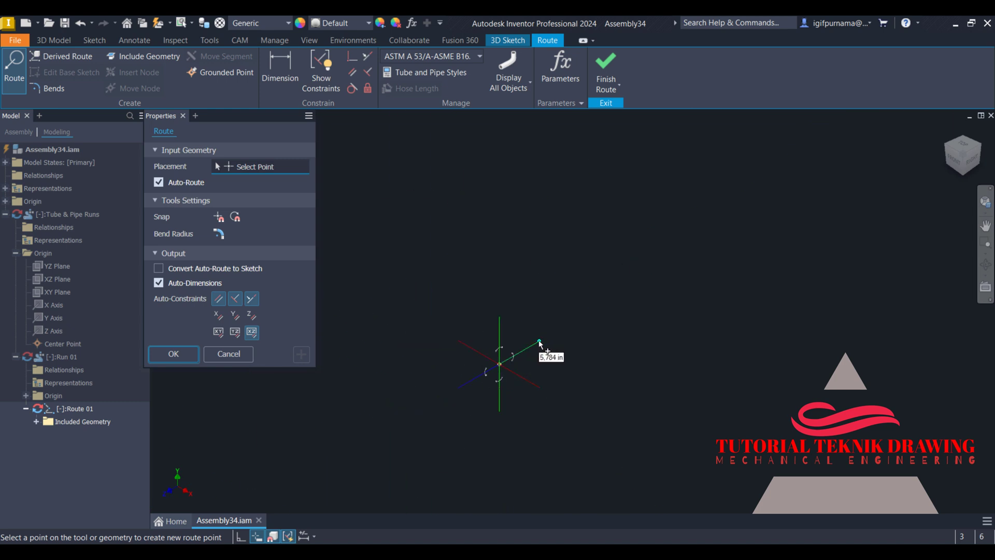
scroll(539, 343, "up", 3)
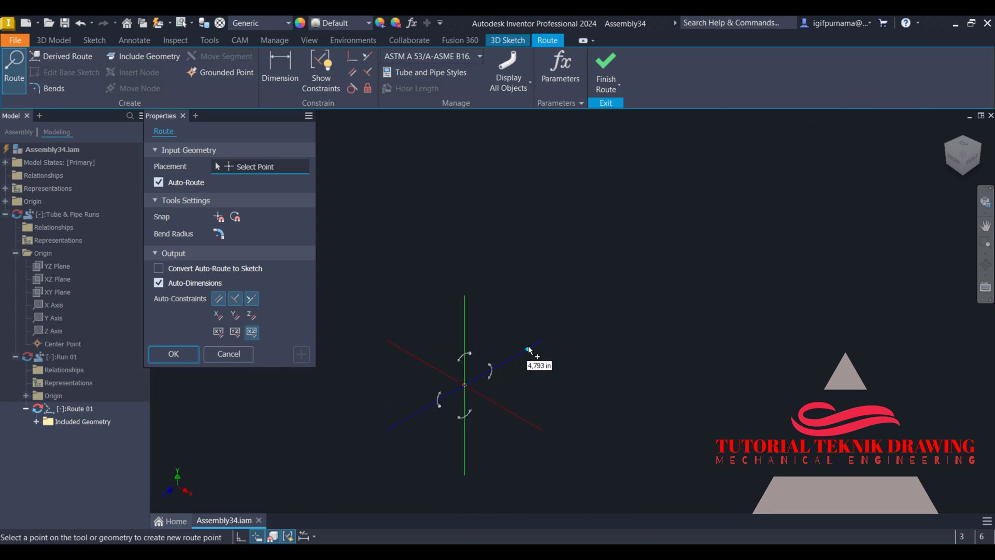
left_click(546, 337)
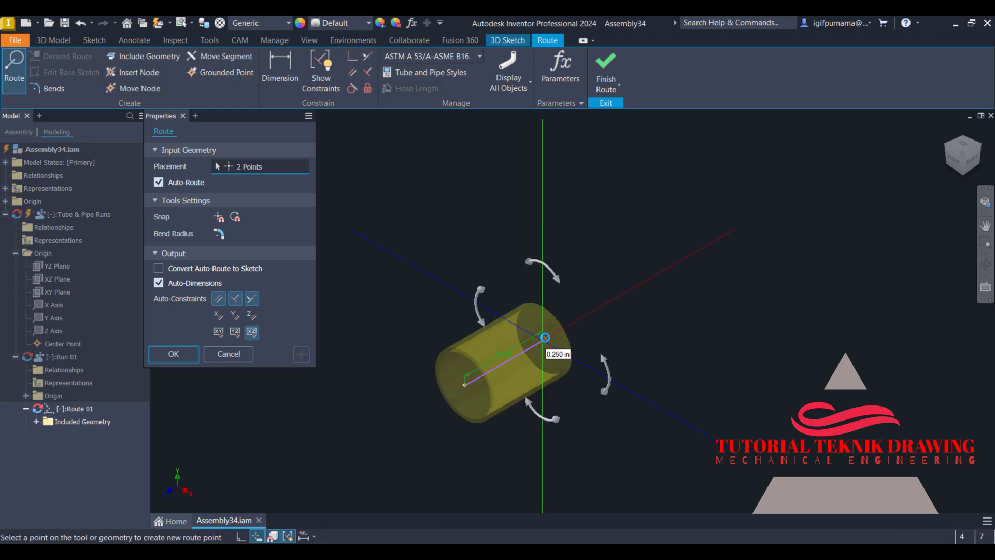
Step: Extend the route with a segment about 14.7 in long along X and one about 21 in long along Z
scroll(545, 337, "down", 3)
scroll(581, 356, "up", 2)
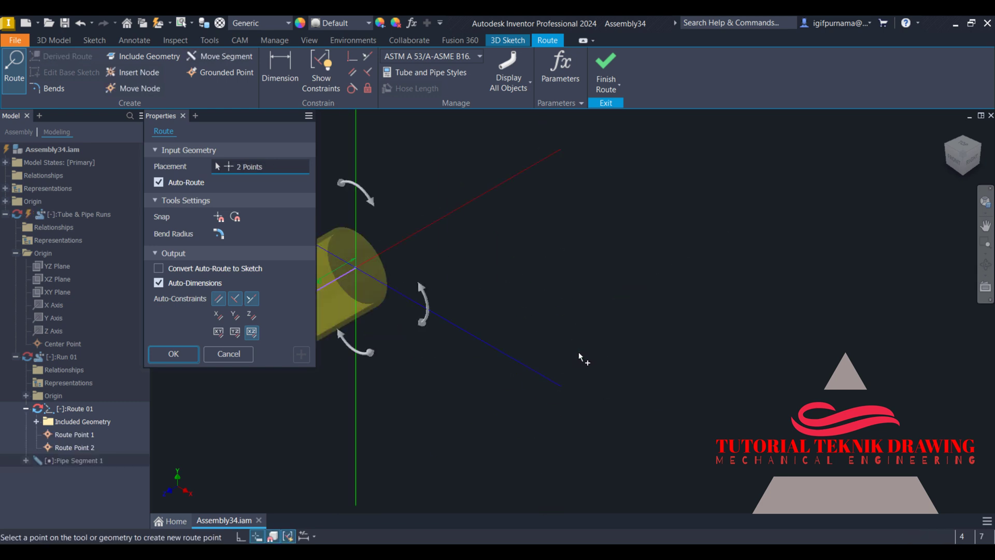
scroll(581, 357, "down", 6)
left_click(574, 360)
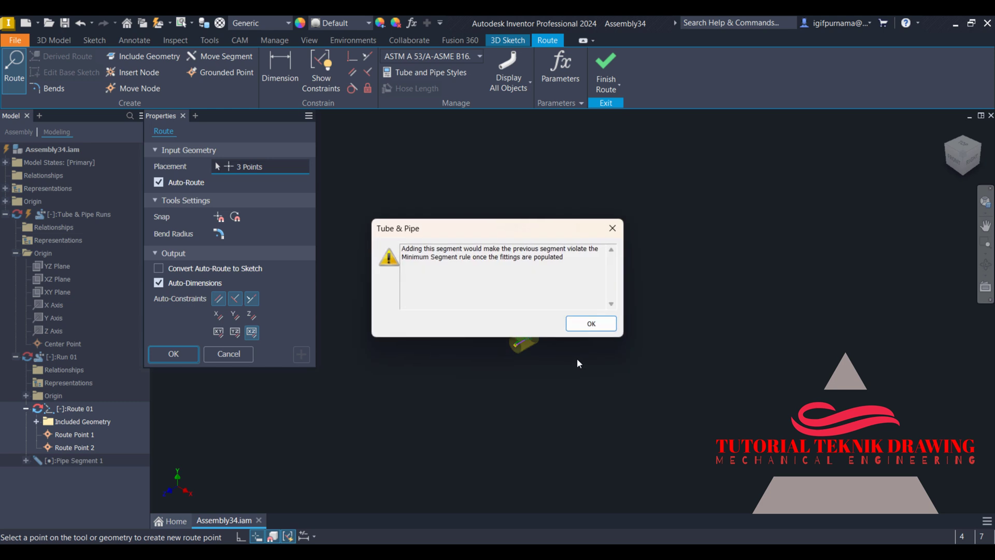
left_click(585, 323)
scroll(594, 355, "up", 3)
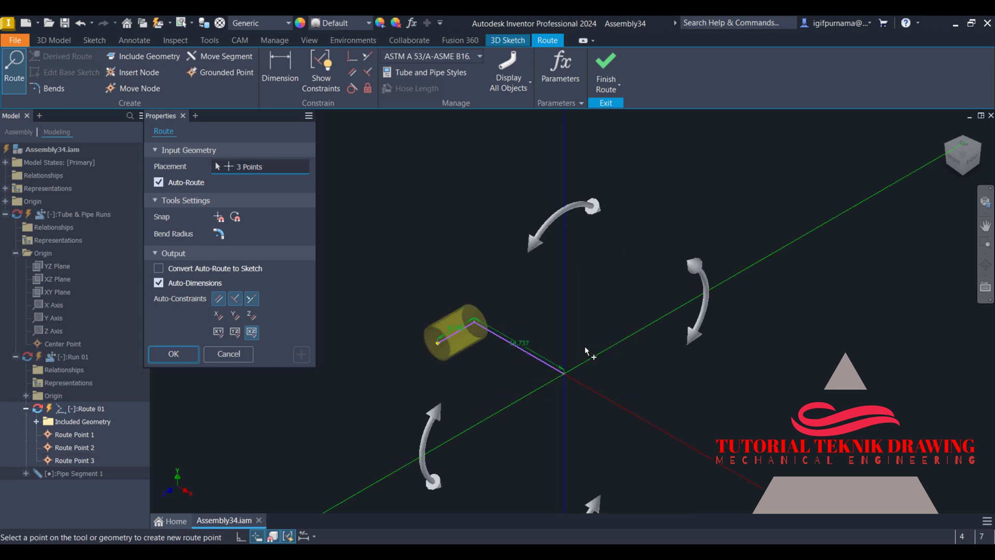
left_click(693, 302)
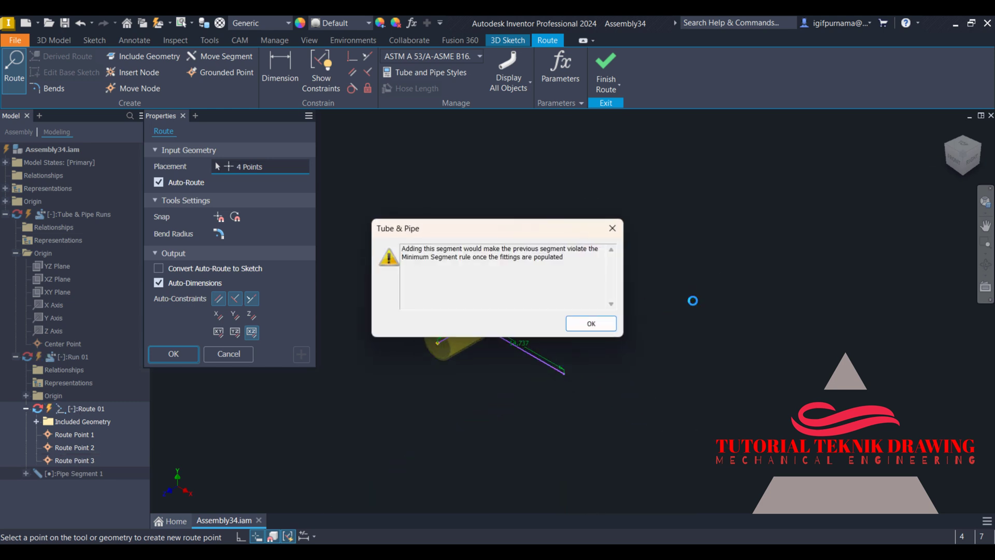
left_click(594, 325)
Step: Add a vertical segment about 18.6 in long and a last segment about 22.5 in long along X, and finish the route points
left_click(694, 198)
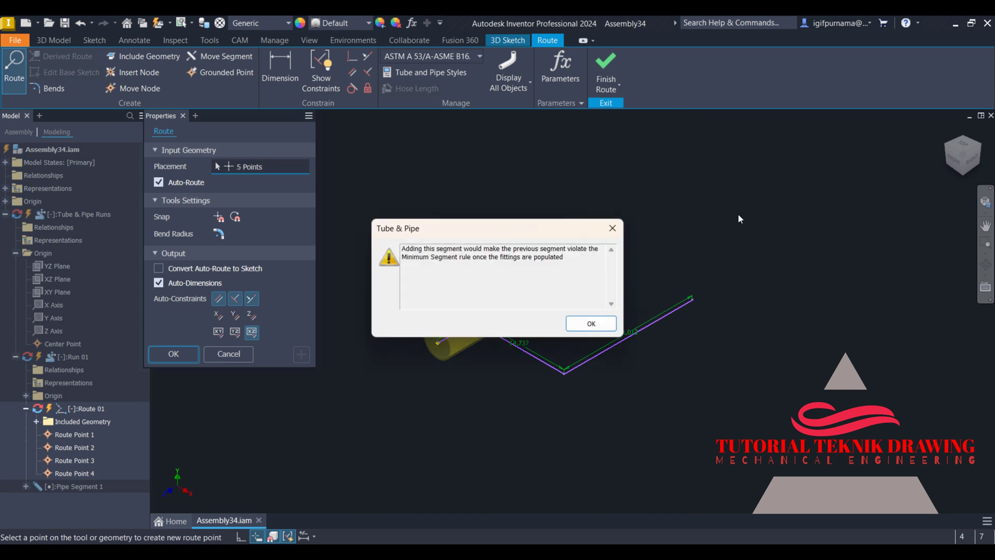
left_click(606, 326)
left_click(830, 250)
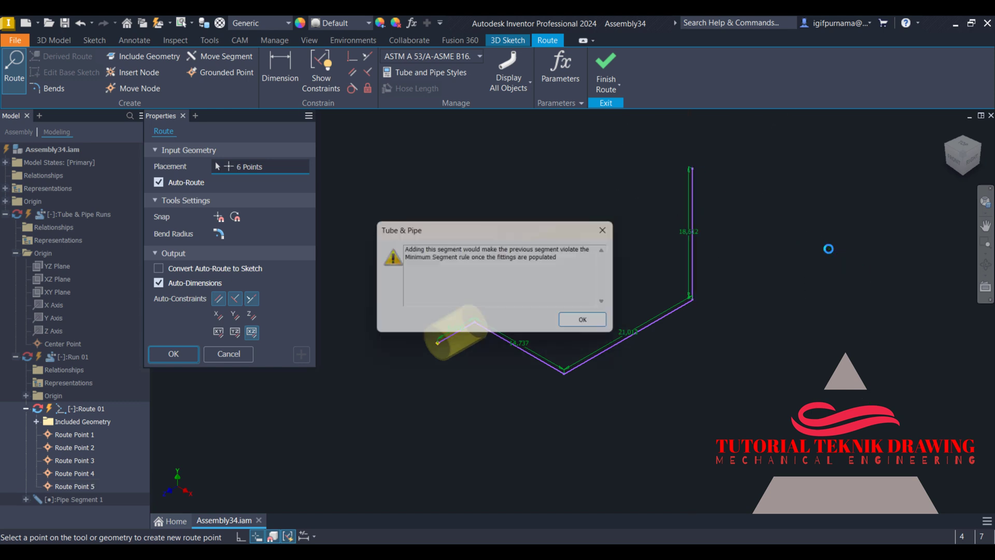
left_click(593, 326)
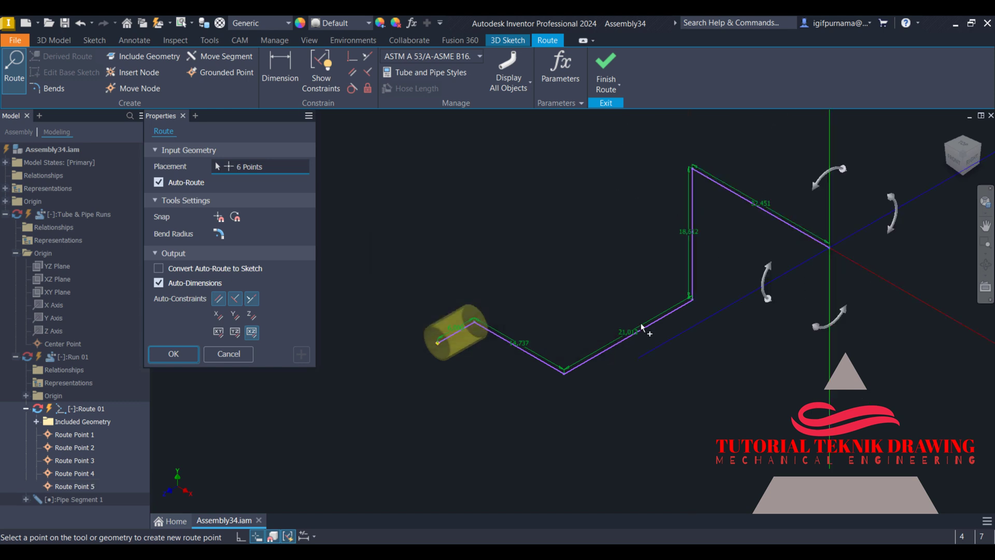
left_click(192, 350)
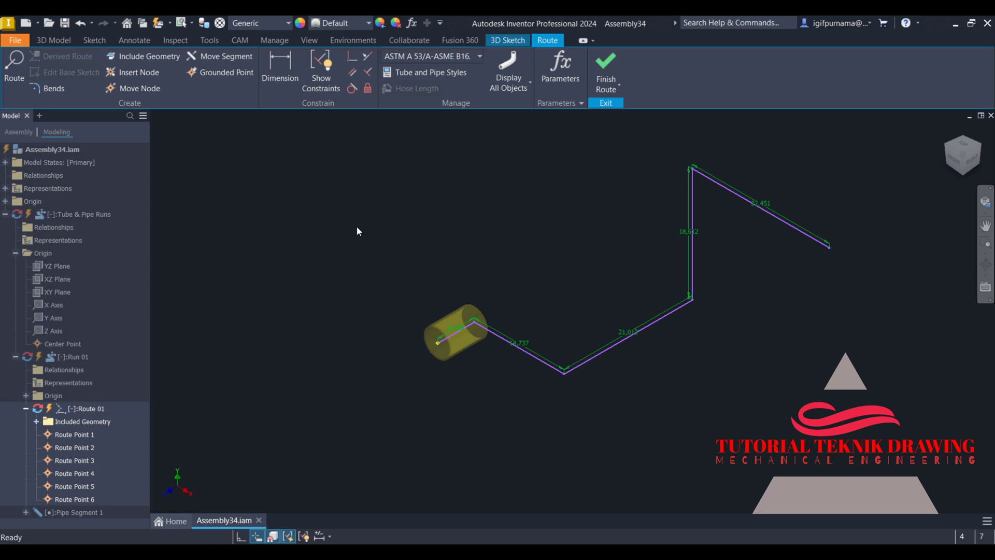
Step: Try to constrain the route's second and last segments, both running along X, parallel to each other
left_click(351, 75)
left_click(788, 228)
left_click(498, 335)
left_click(519, 348)
left_click(780, 221)
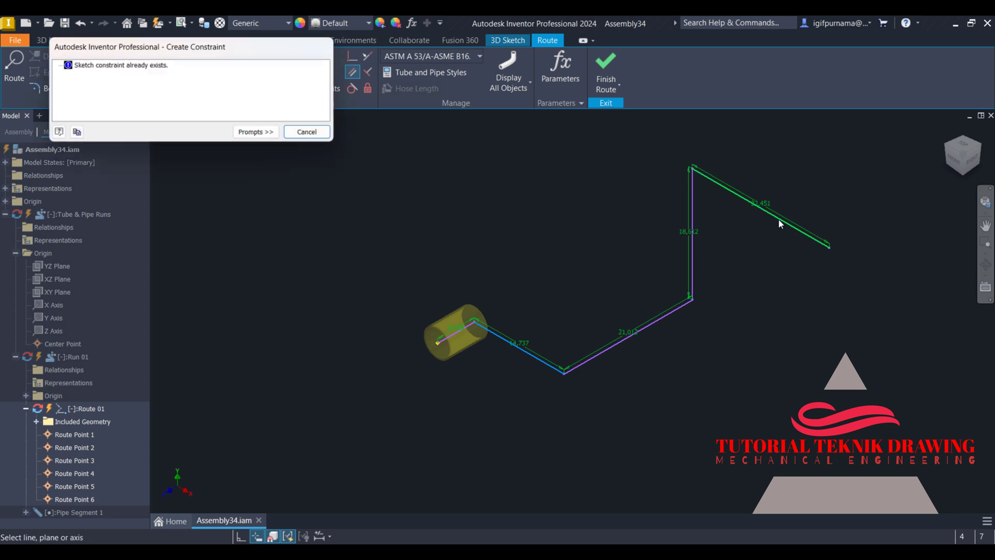
left_click(306, 133)
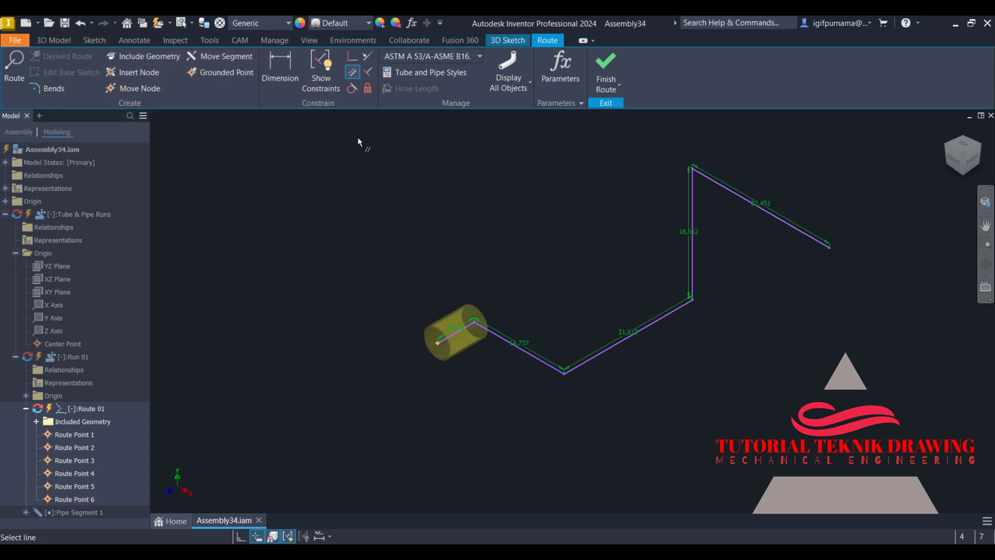
Step: Try to constrain the short first segment parallel to the third segment of the route
left_click(456, 332)
left_click(614, 344)
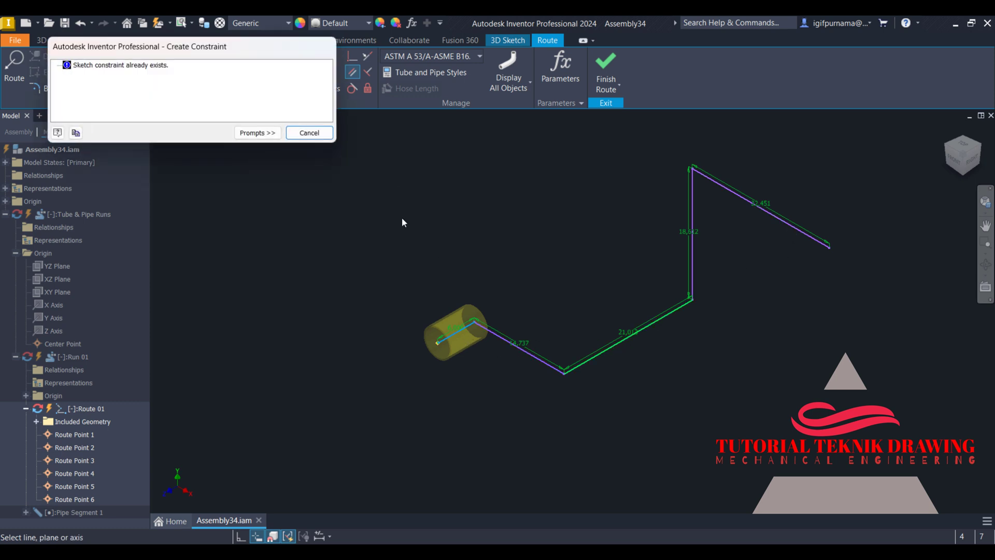
left_click(324, 138)
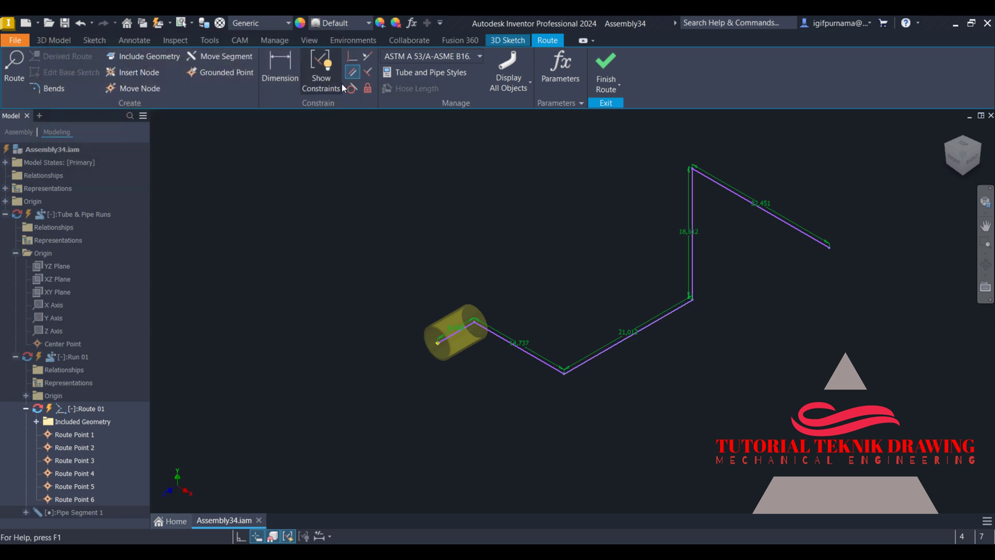
left_click(367, 73)
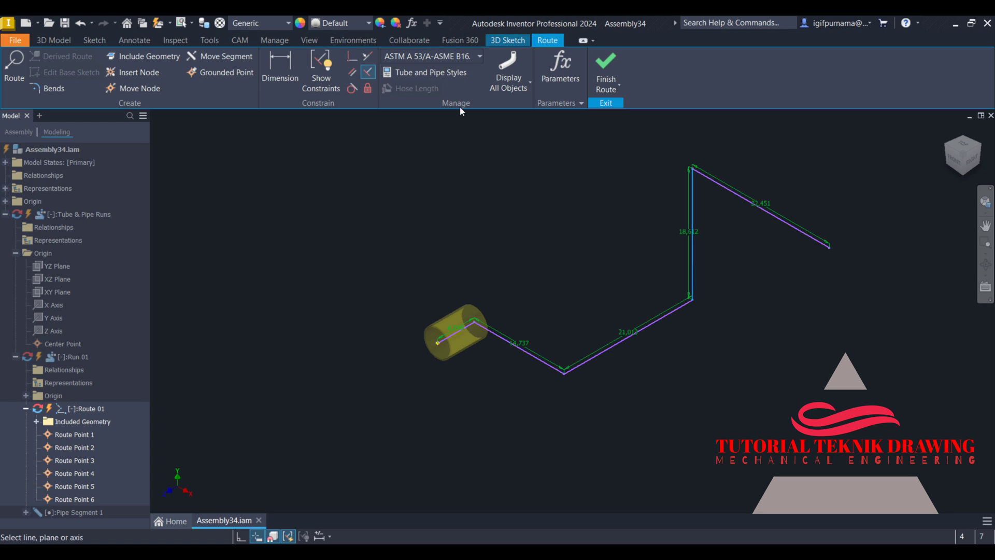
right_click(414, 150)
left_click(454, 149)
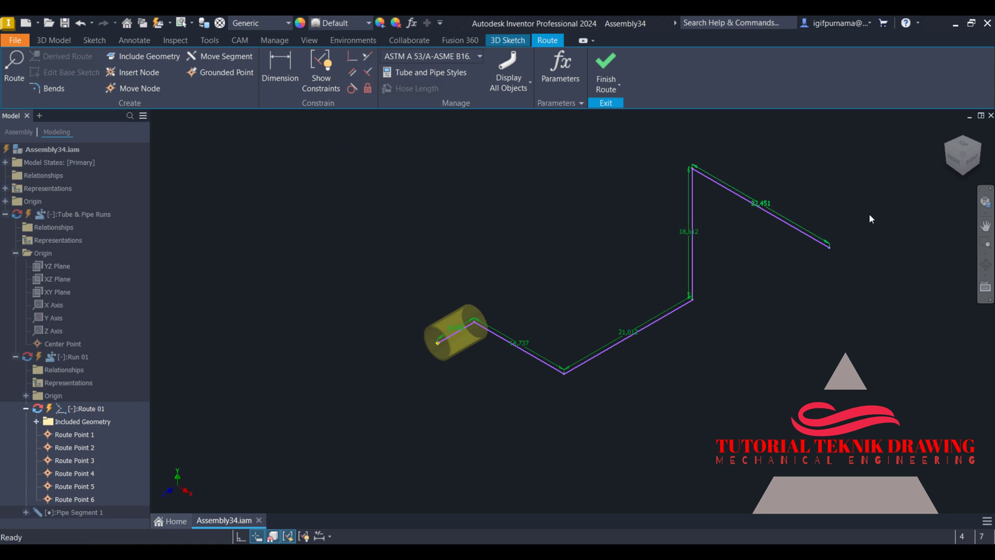
left_click(957, 164)
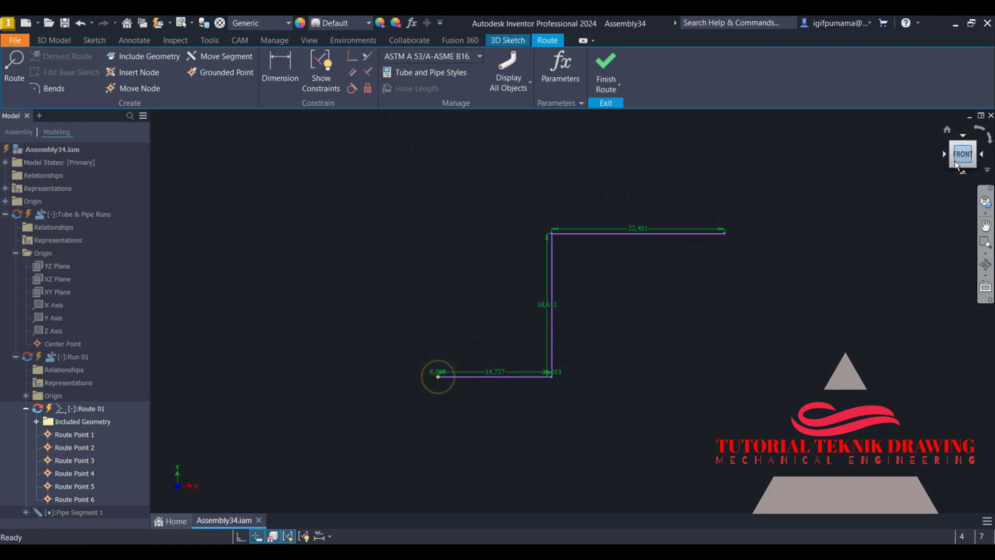
left_click(947, 129)
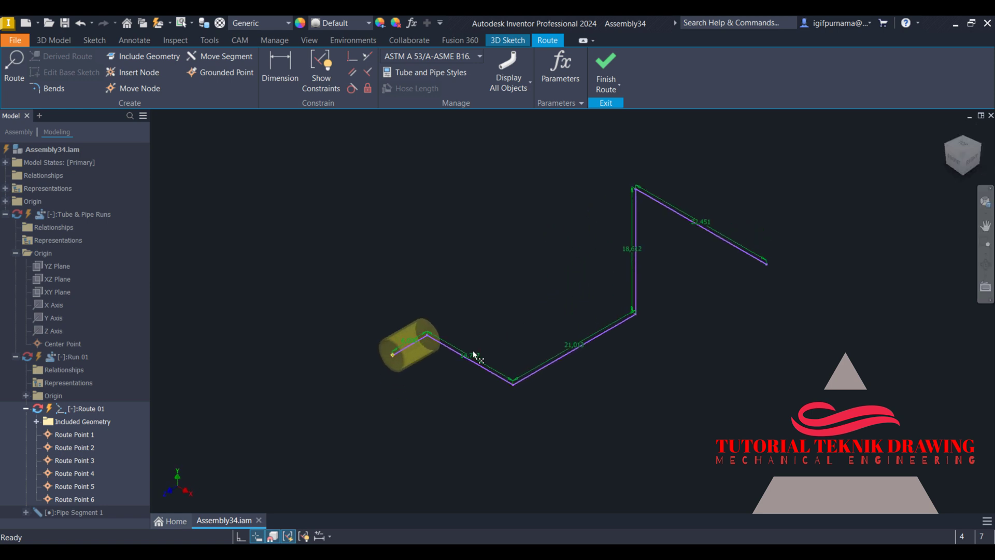
Step: Set the length of the route's first segment to 20 in
double_click(458, 355)
left_click(525, 401)
double_click(406, 338)
type("20")
key("Return")
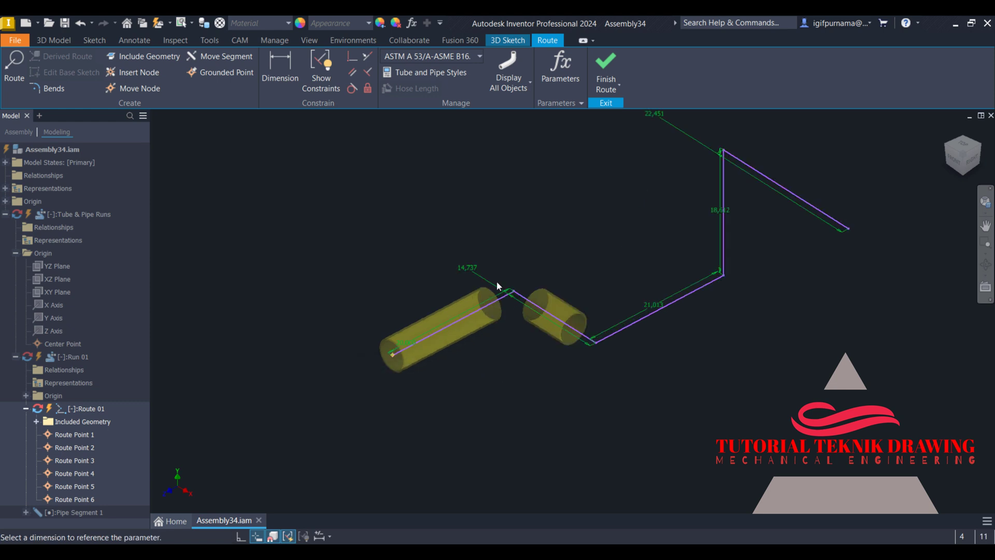
Step: Set the lengths of the route's second and third segments to 30 in each
double_click(475, 267)
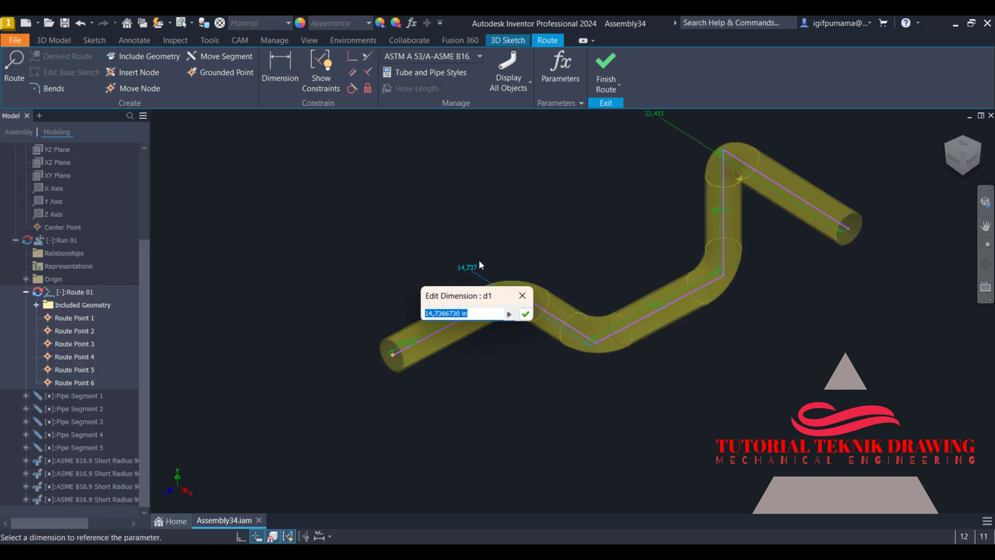
type("30")
key("Return")
double_click(740, 354)
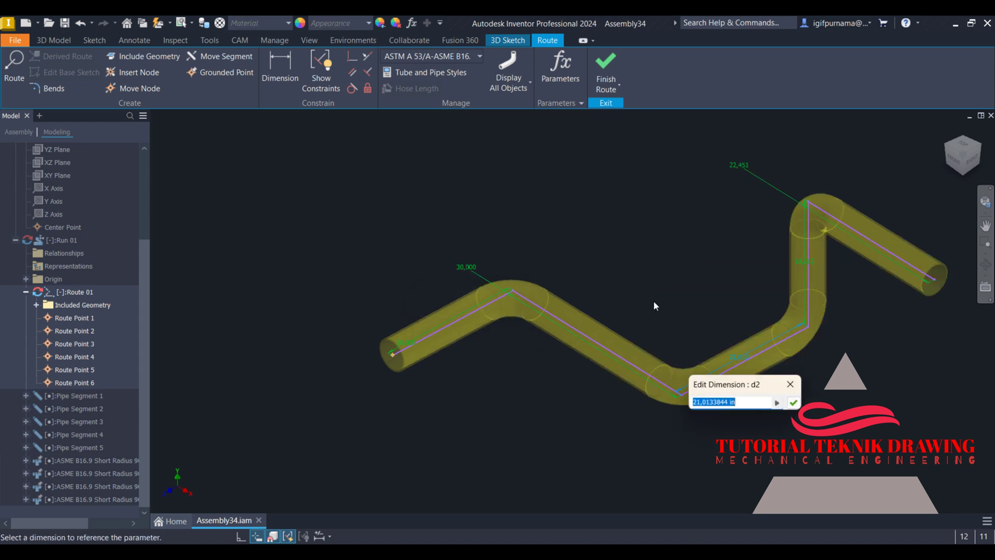
type("30")
key("Return")
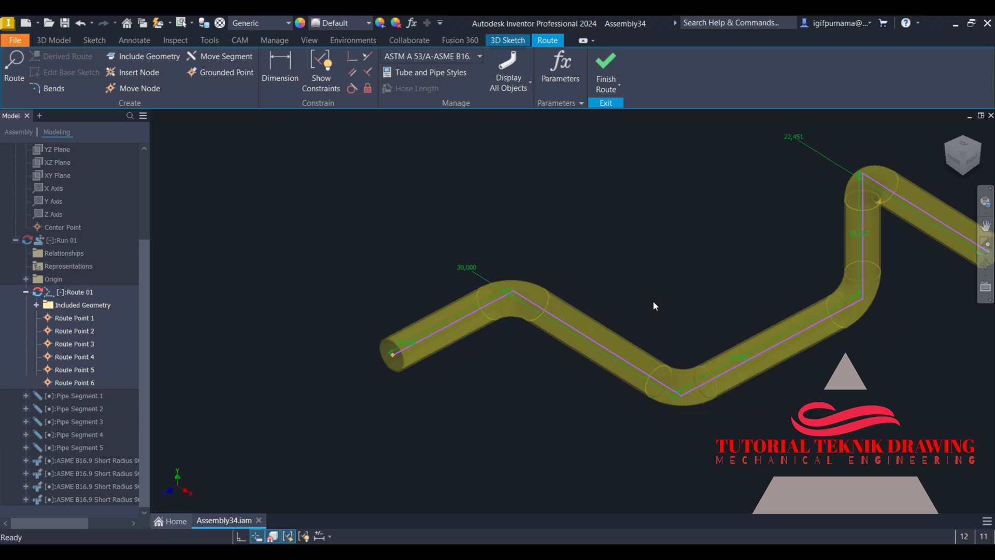
Step: Set the length of the route's vertical segment to 30 in
scroll(654, 300, "down", 5)
scroll(587, 326, "up", 6)
left_click_drag(577, 313, 566, 316)
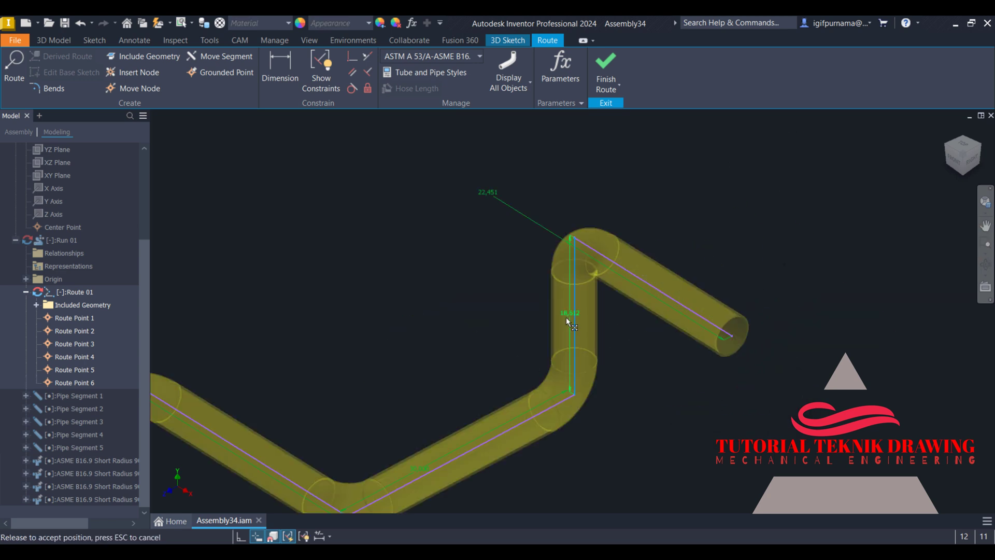
double_click(566, 316)
type("3")
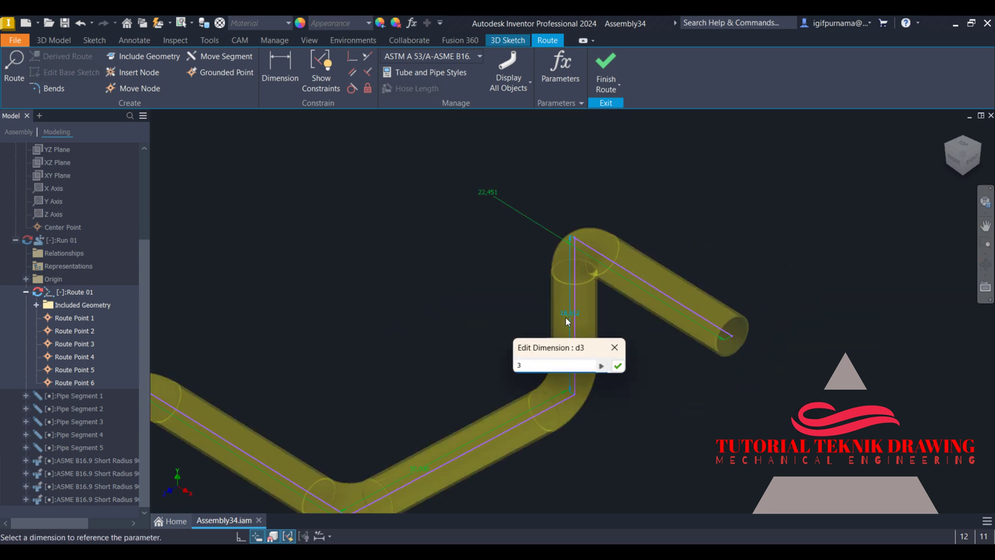
type("0")
key("Return")
Step: Set the length of the route's last segment, running along X from the top of the vertical segment, to 40 in
scroll(640, 289, "down", 3)
left_click_drag(577, 242, 577, 244)
double_click(576, 241)
type("40")
key("Return")
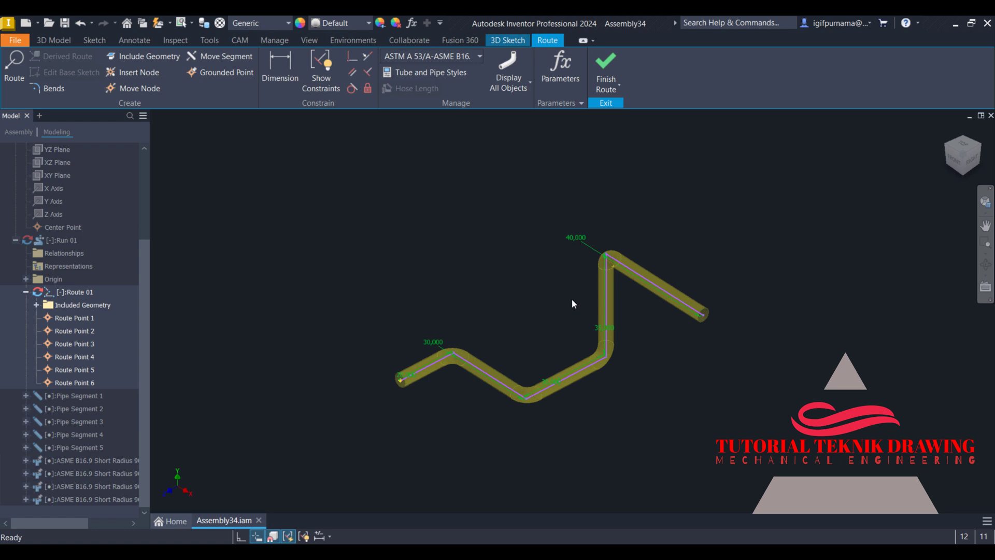
scroll(583, 316, "down", 3)
left_click(957, 163)
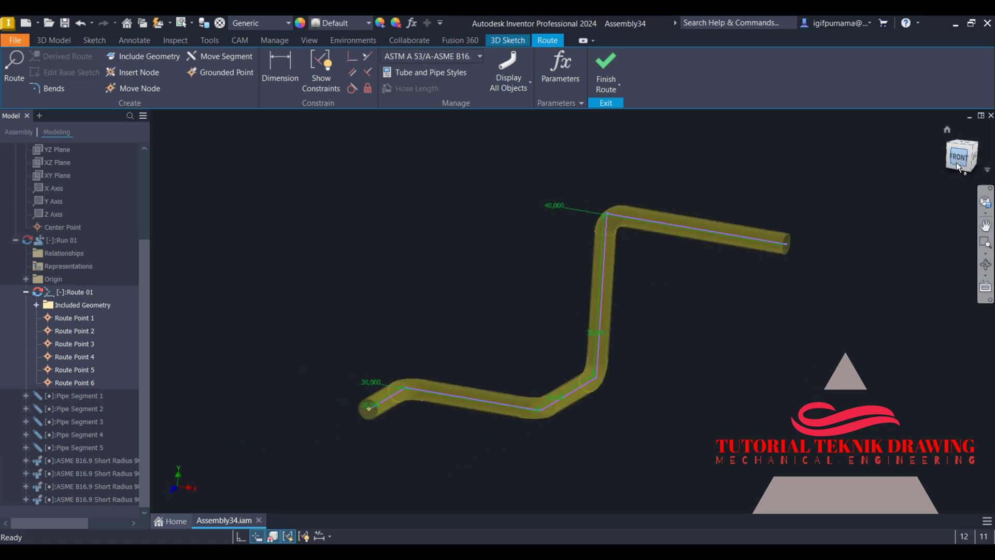
left_click(948, 130)
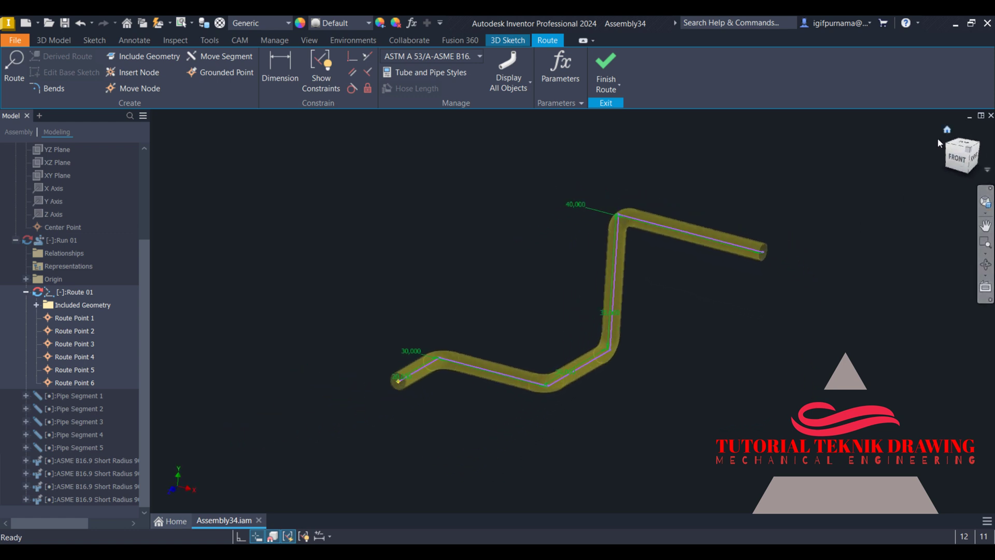
left_click(965, 145)
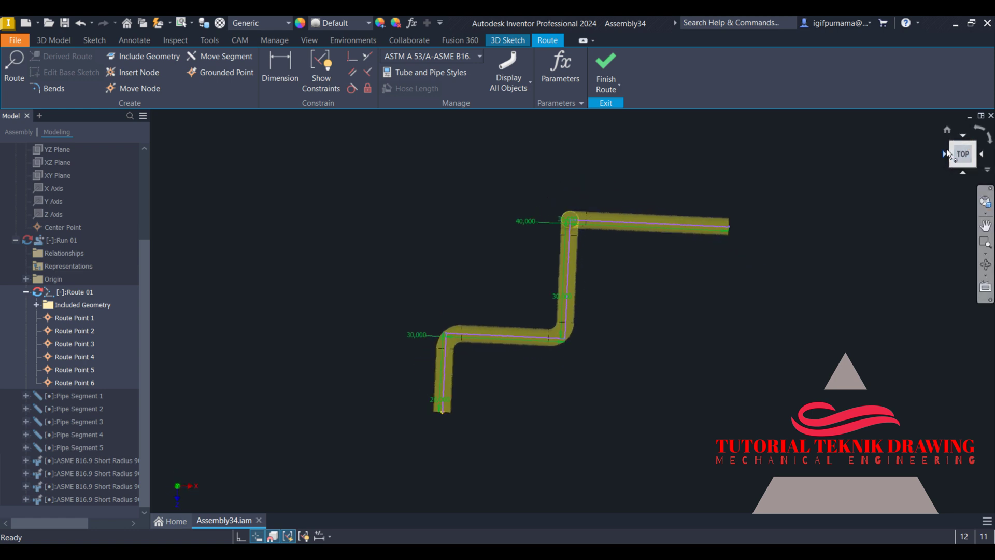
left_click(948, 129)
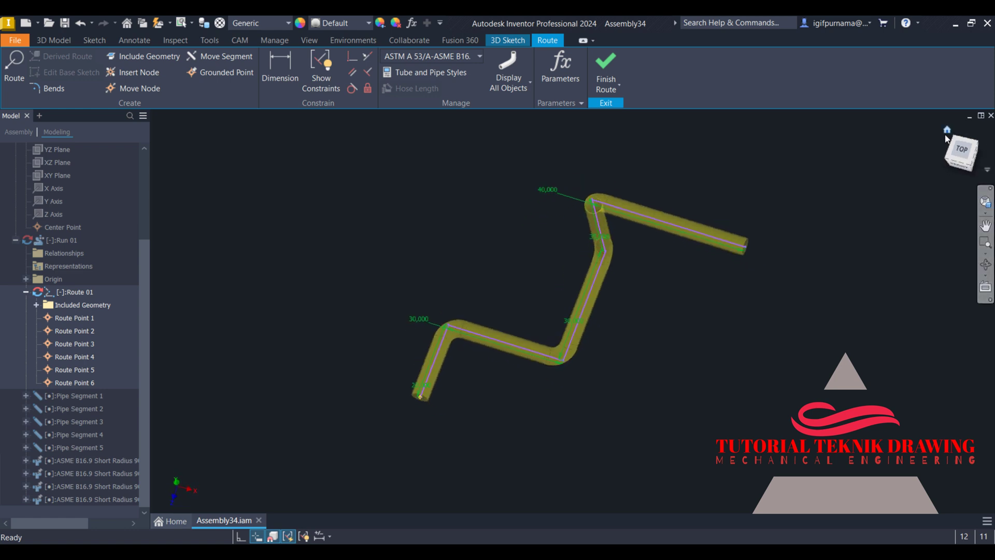
Step: Try to constrain the route's last segment parallel to its second segment
left_click(355, 72)
left_click(695, 242)
left_click(521, 360)
left_click(310, 131)
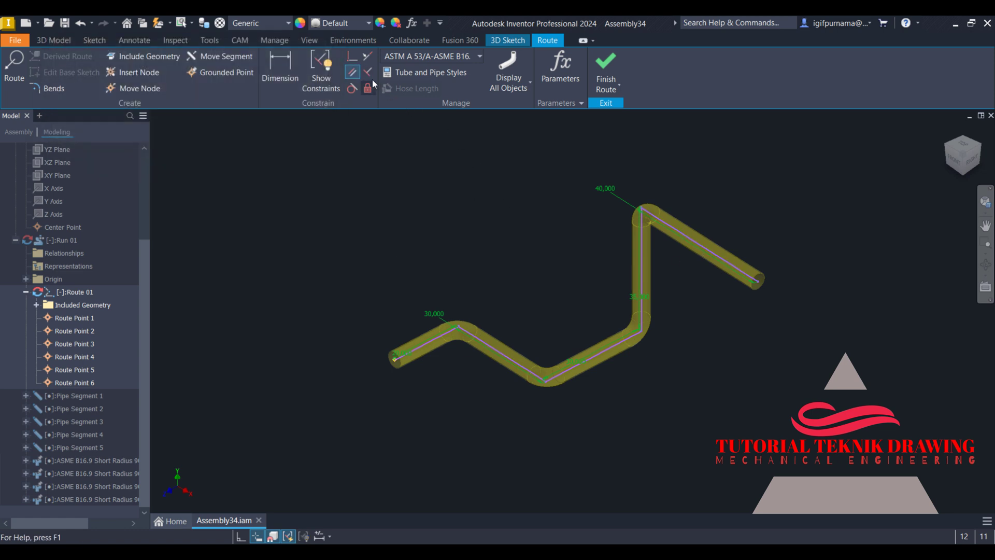
left_click(354, 72)
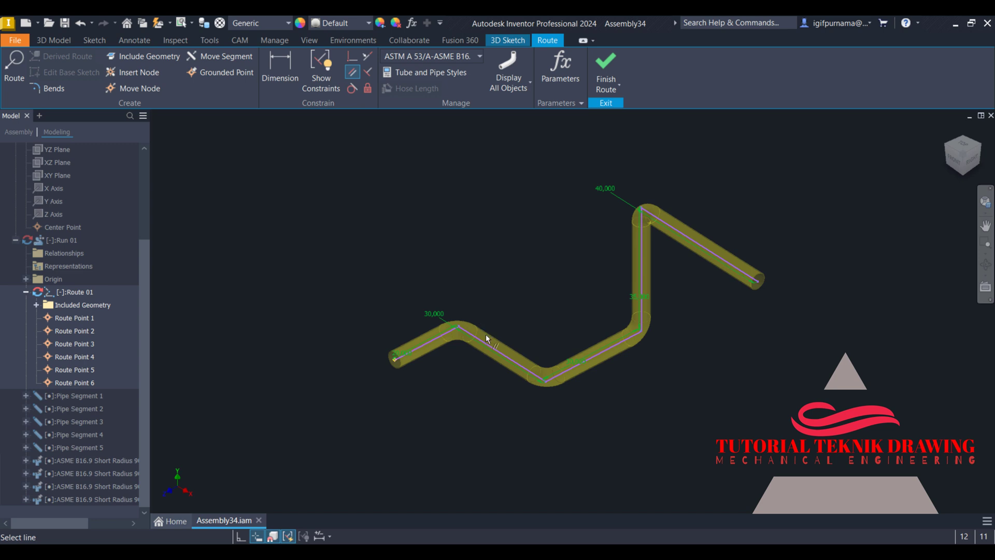
left_click(696, 244)
left_click(309, 131)
Step: Finish editing the route and return to the pipe run
left_click(612, 80)
scroll(474, 340, "down", 3)
scroll(422, 355, "up", 2)
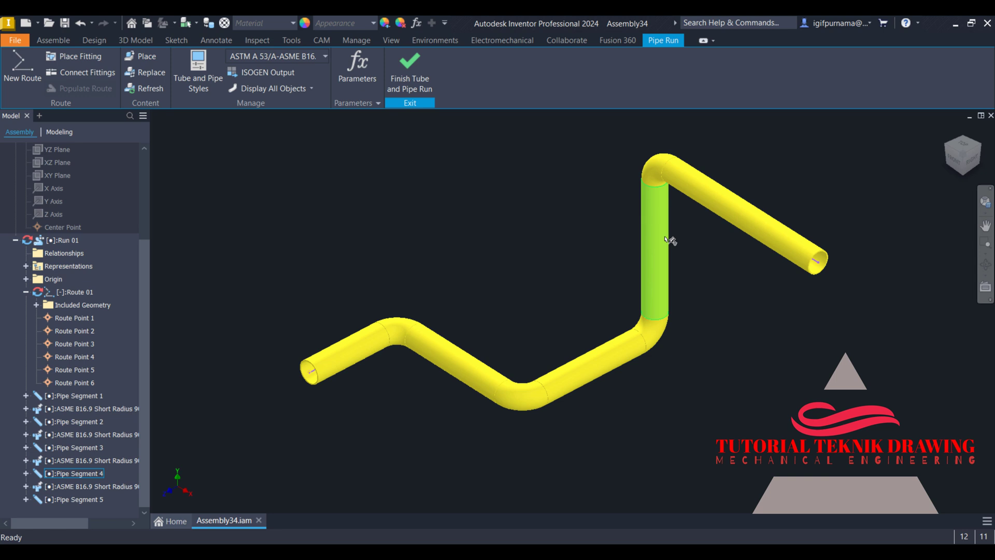
scroll(563, 229, "up", 2)
scroll(413, 306, "down", 4)
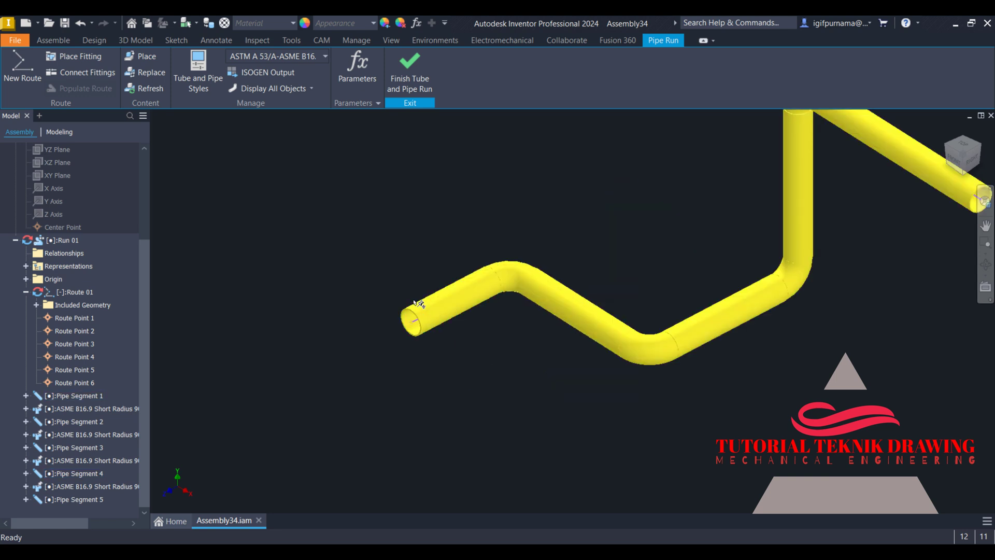
scroll(413, 325, "down", 5)
scroll(311, 335, "up", 4)
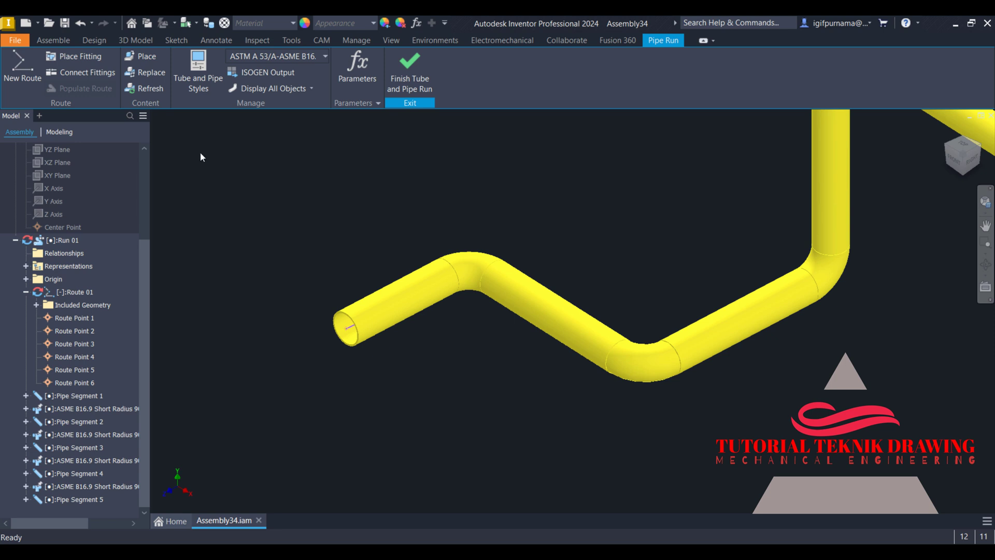
Step: Place one ASME B16.5 Flange Welding Neck - Class 150 of nominal size 4 from the Content Center near the first segment's open end
left_click(152, 61)
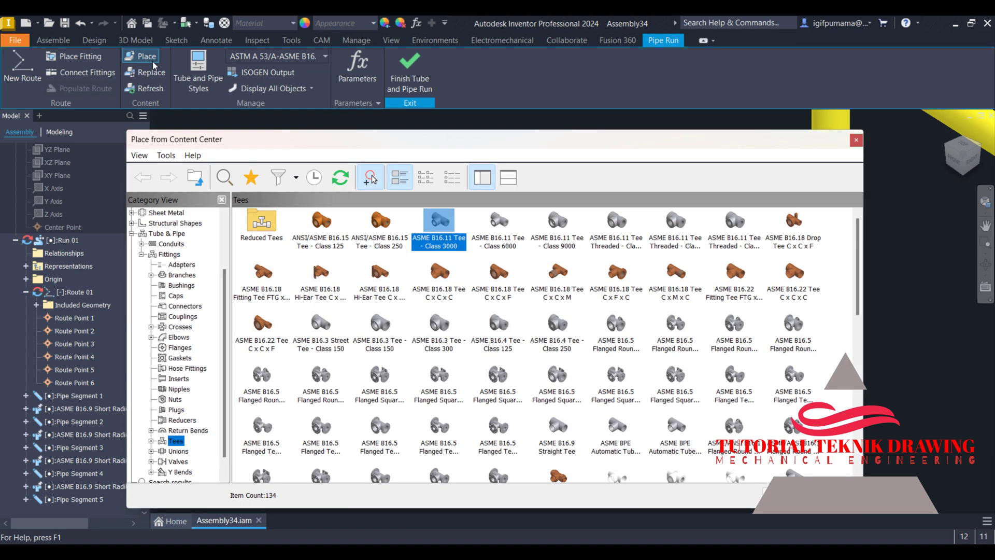
left_click(181, 348)
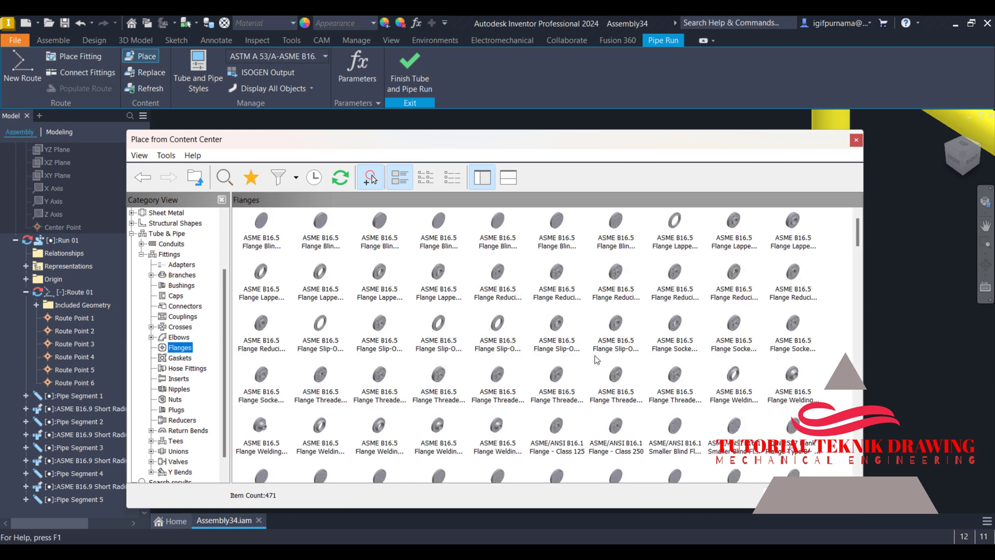
left_click(734, 398)
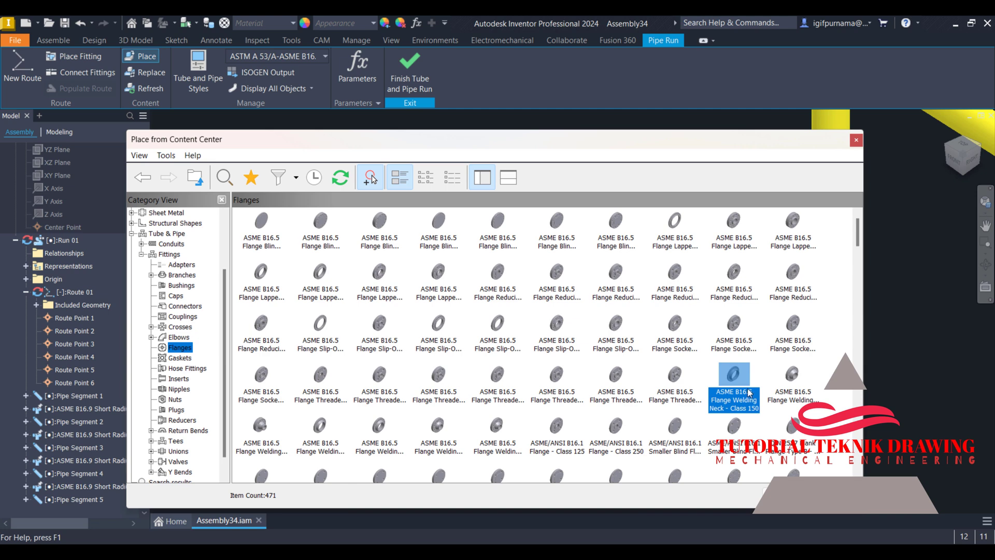
double_click(749, 393)
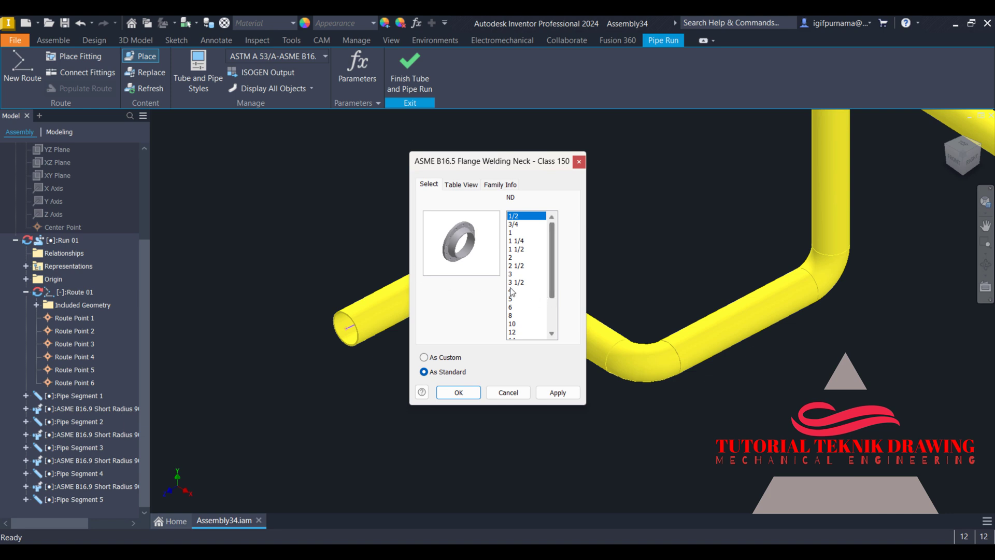
left_click(511, 291)
left_click(462, 391)
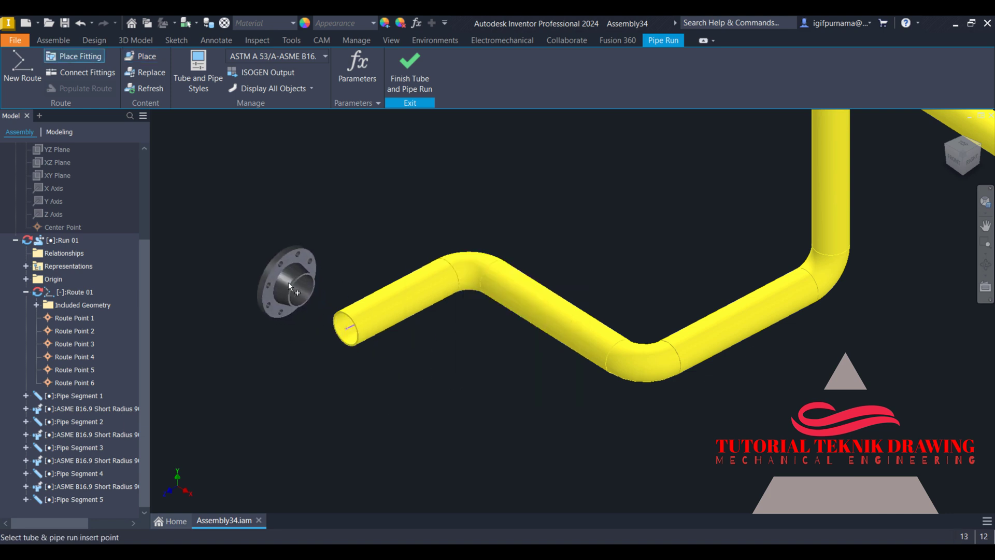
left_click(288, 282)
right_click(392, 193)
left_click(418, 202)
Step: Connect the free welding neck flange to the open end of the first pipe segment with engagement on Route 01
scroll(274, 298, "up", 3)
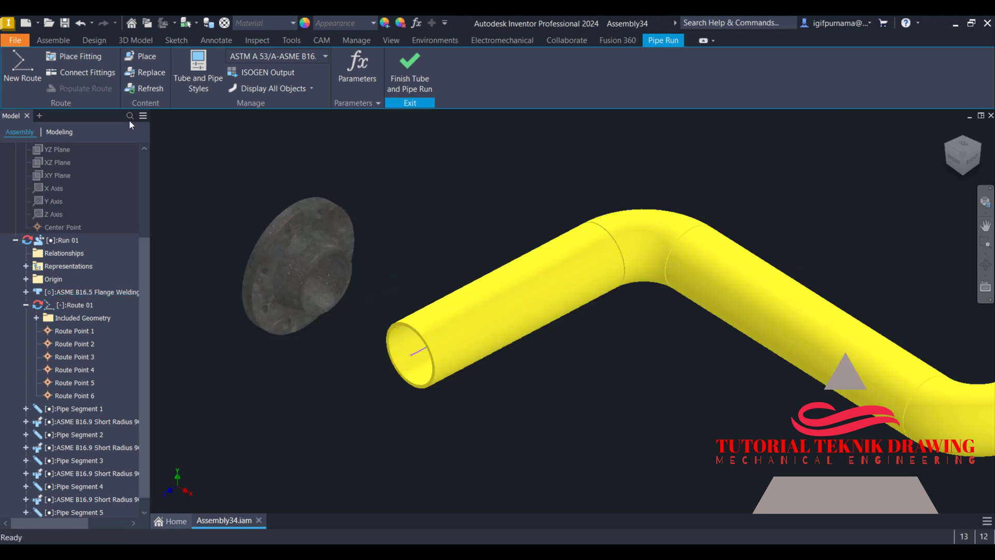
left_click(87, 73)
scroll(453, 232, "down", 3)
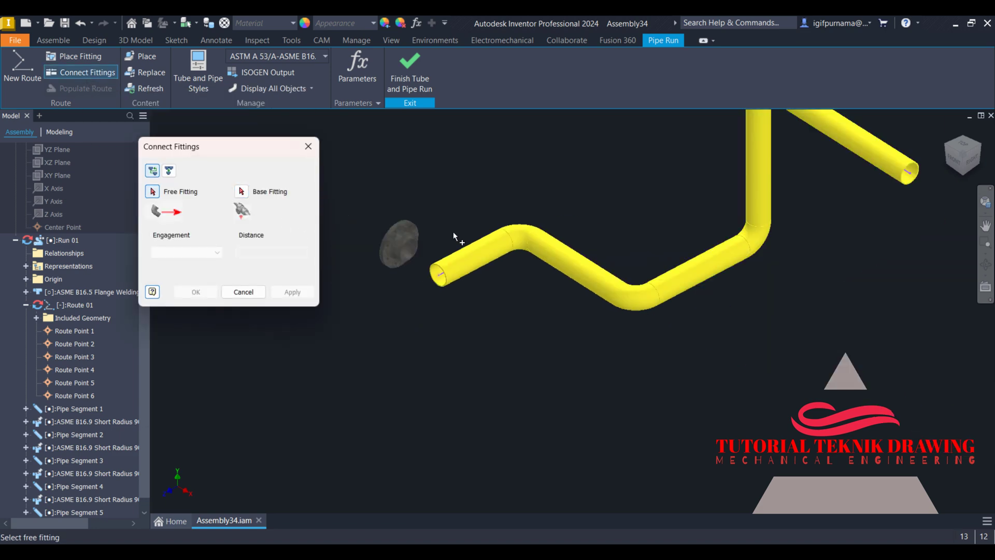
left_click(410, 253)
scroll(452, 228, "up", 3)
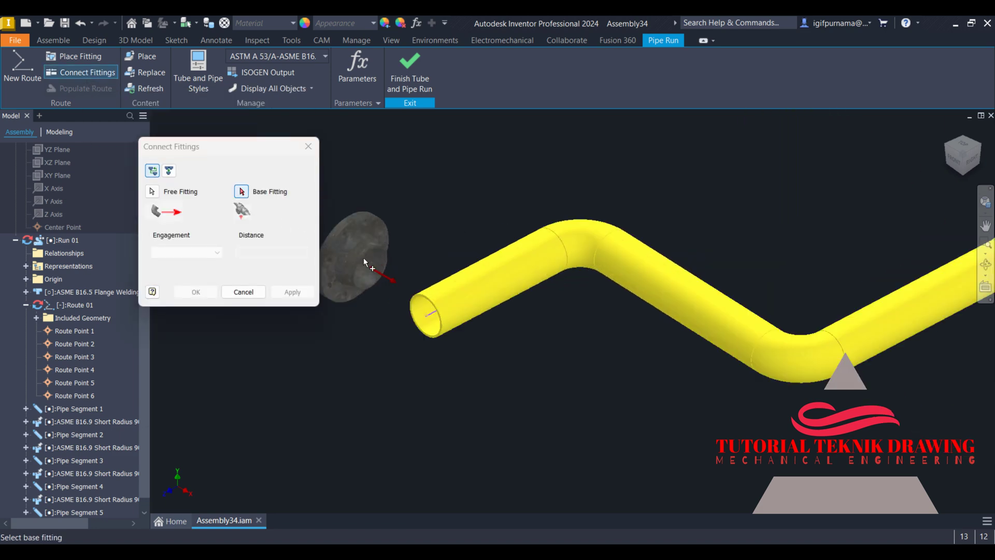
left_click(431, 314)
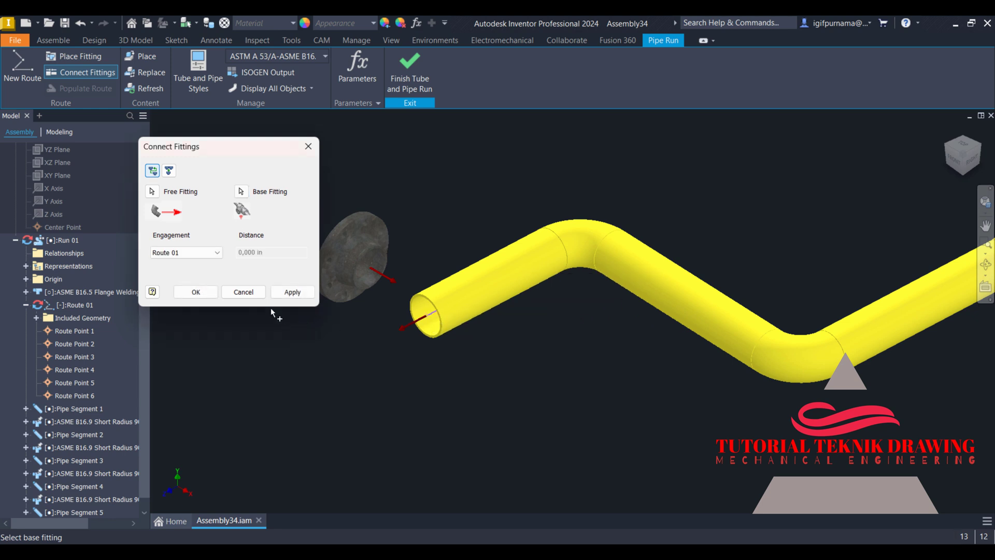
left_click(292, 293)
left_click(245, 292)
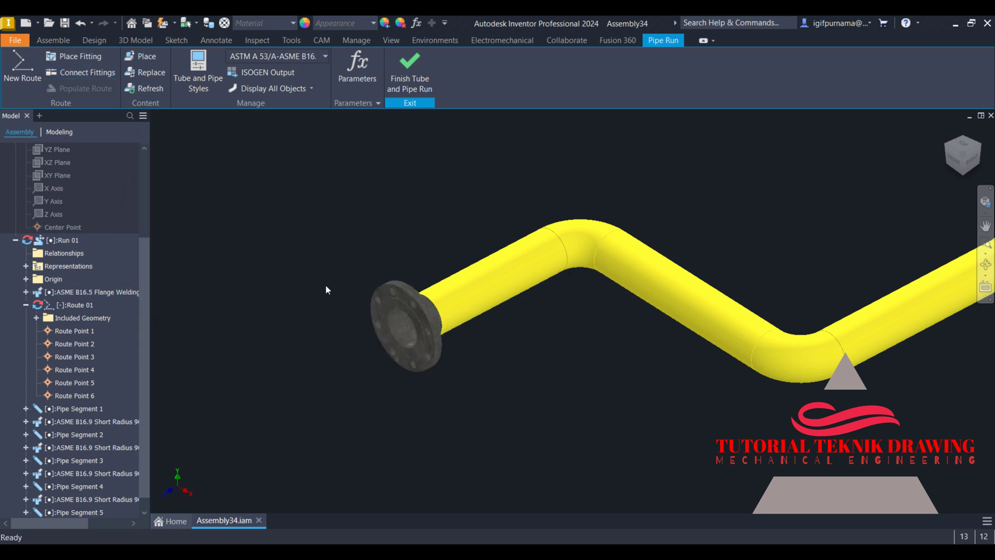
Step: Place one flanged ASME B16.34 Swing Check Valve from the Content Center in free space near the connected flange
left_click(134, 56)
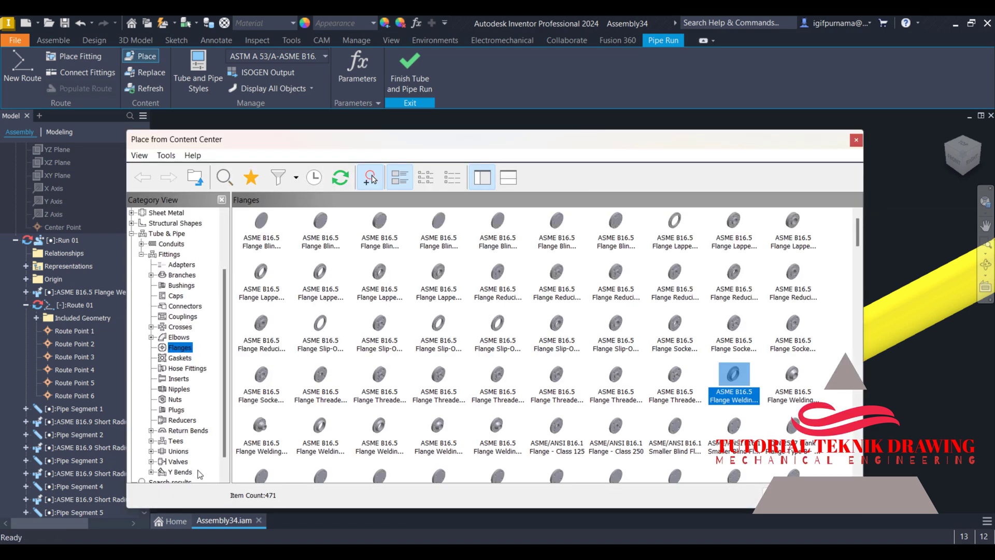
scroll(199, 474, "down", 1)
left_click(179, 441)
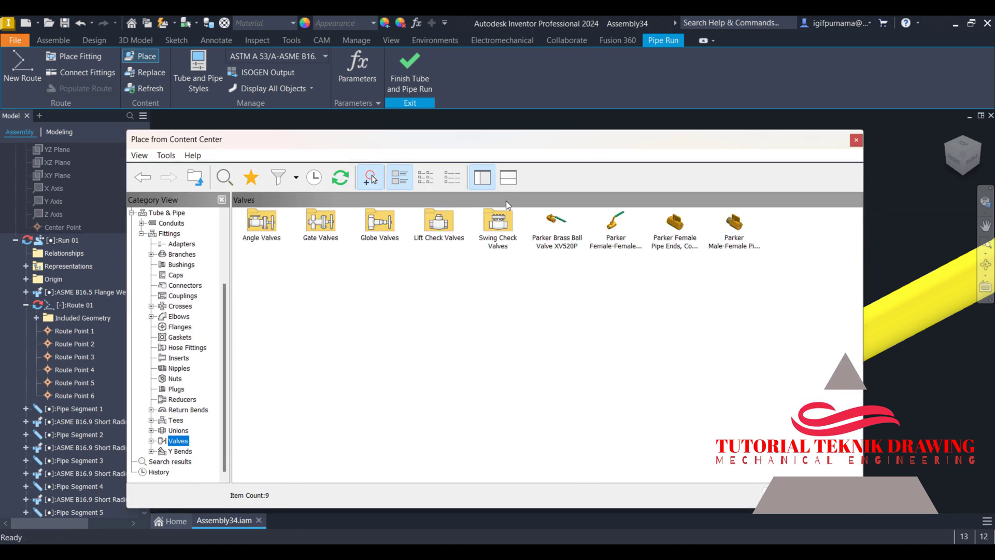
double_click(493, 230)
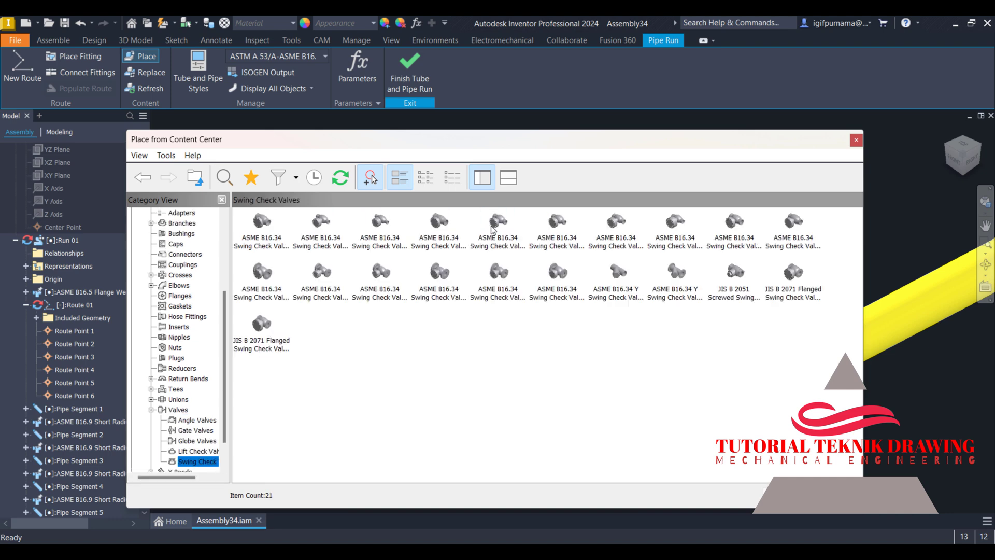
double_click(271, 296)
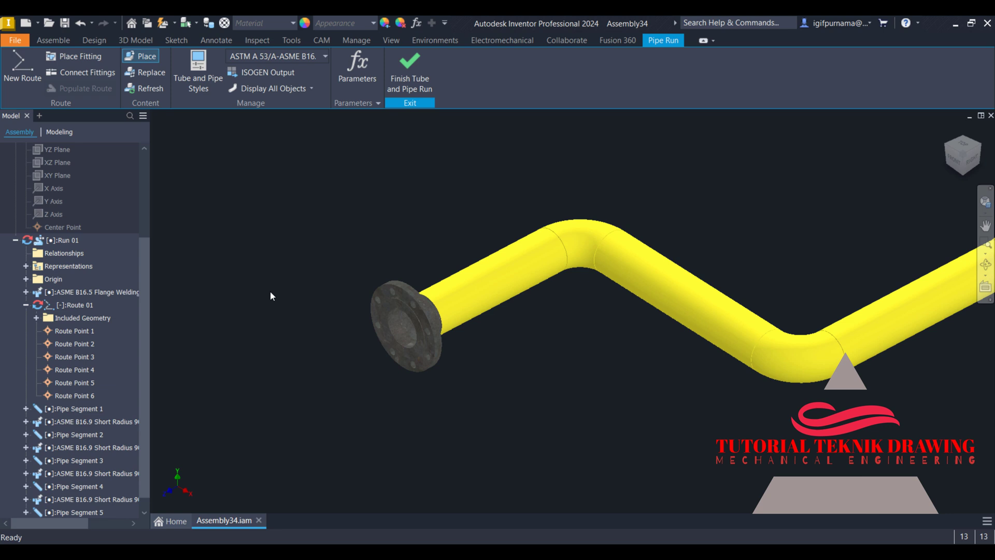
left_click(510, 265)
left_click(458, 393)
left_click(282, 235)
key("Escape")
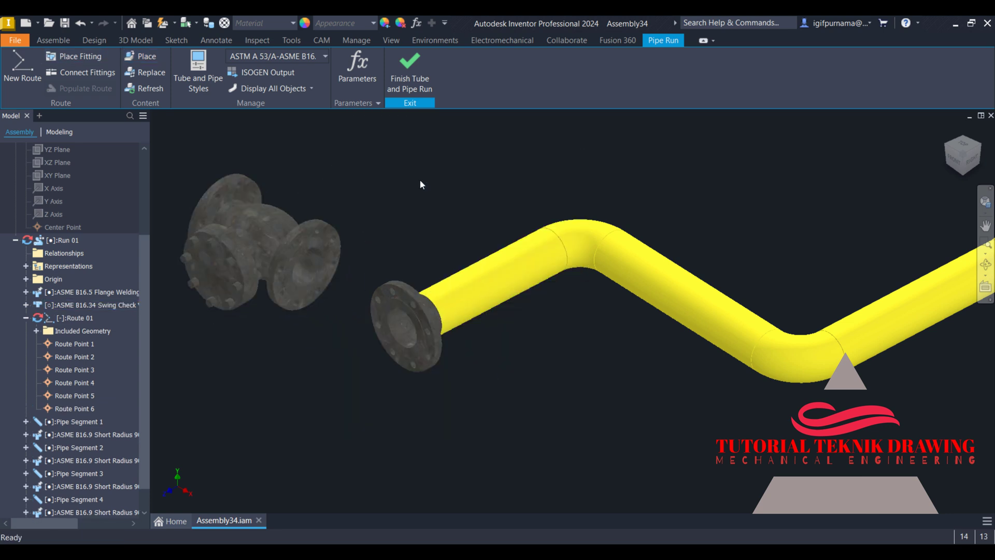
Step: Connect the free swing check valve to the welding neck flange on the first pipe segment, with engagement on the ASME B16.5 flange
left_click(81, 73)
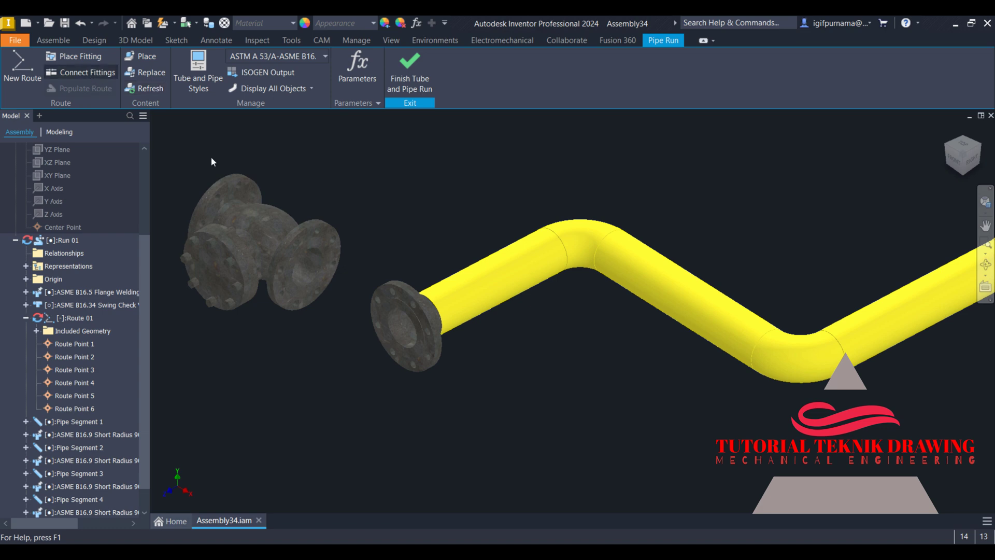
left_click(335, 269)
left_click(399, 328)
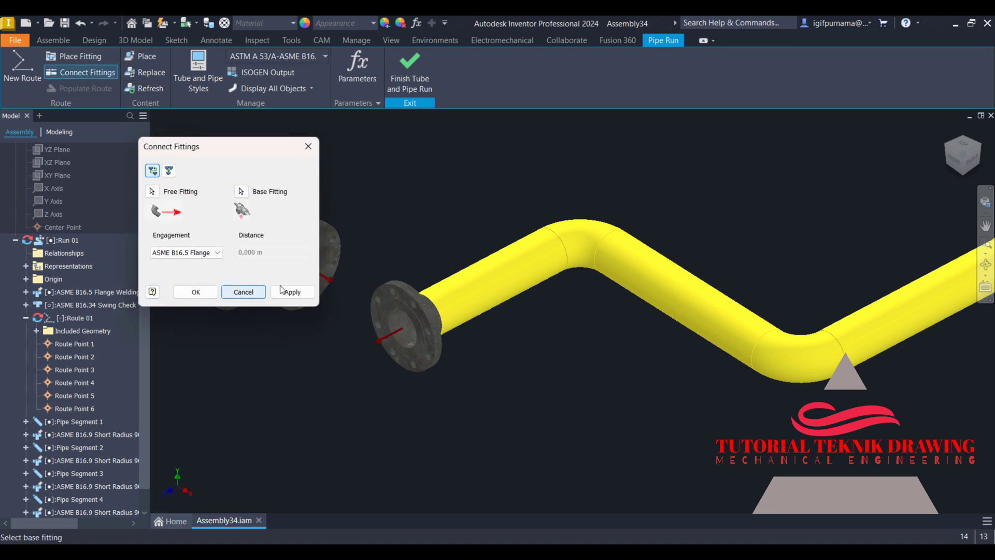
left_click(292, 292)
left_click(243, 292)
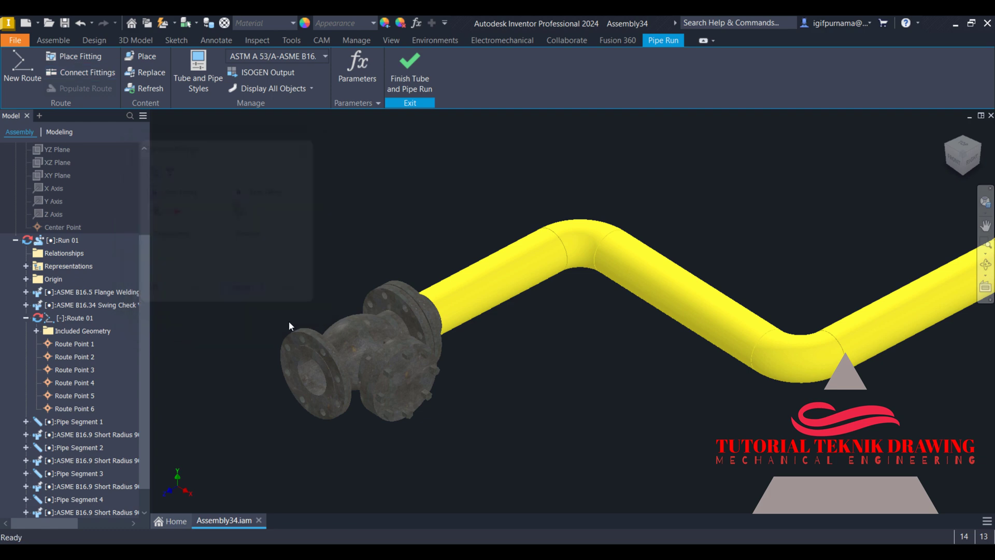
Step: Edit the check valve's fitting orientation, rotating it about the pipe axis so its bolted cover points upward
left_click(391, 353)
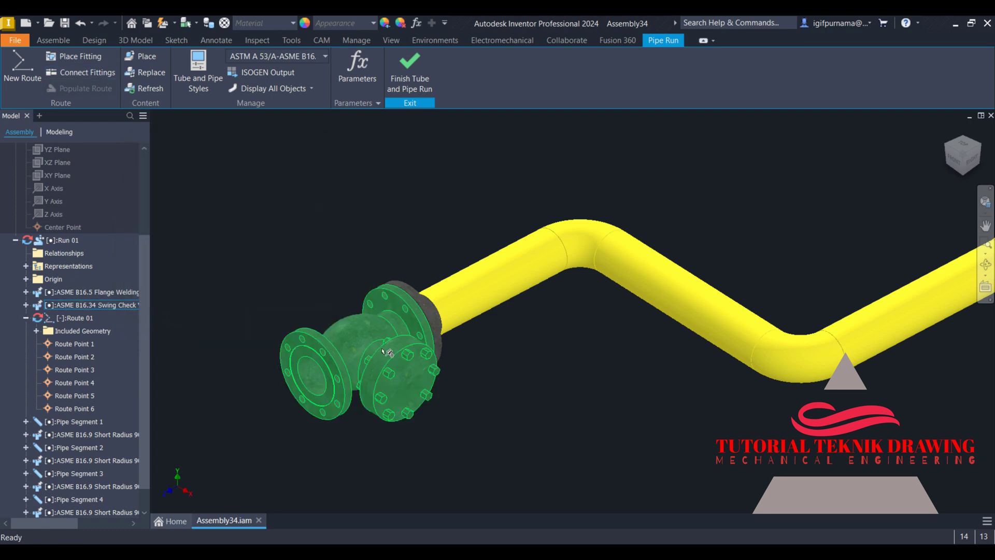
right_click(391, 352)
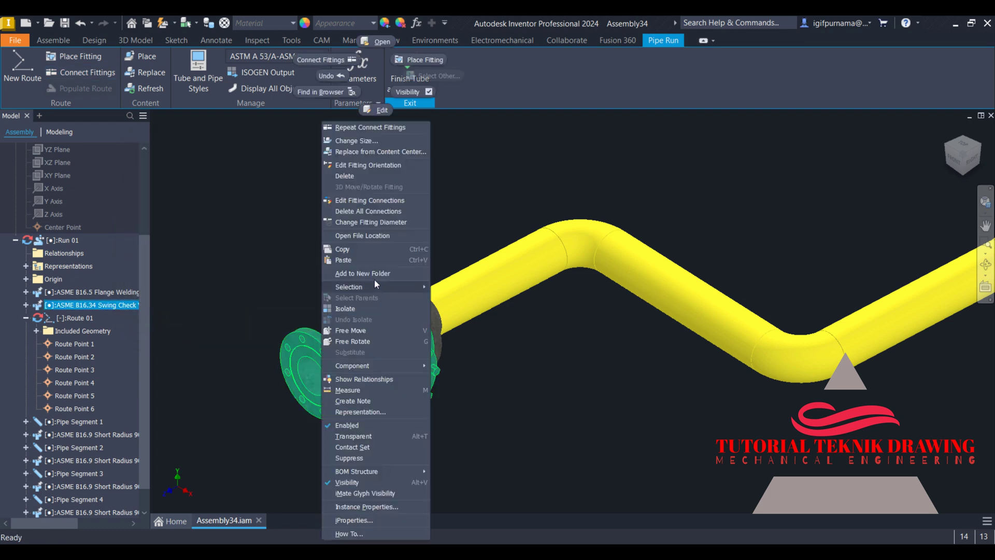
left_click(378, 164)
left_click_drag(449, 357, 398, 244)
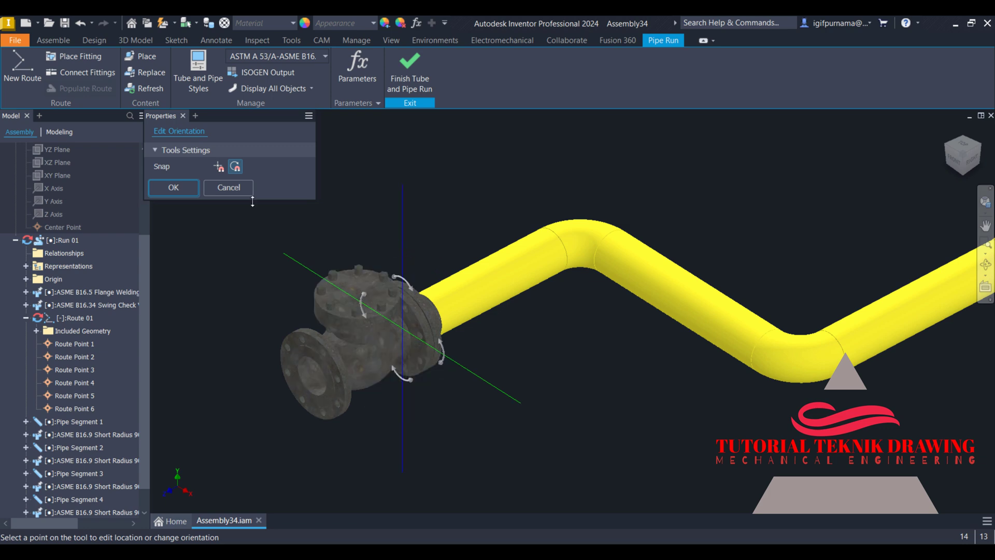
left_click(158, 186)
Step: Copy the connected welding neck flange and paste the duplicate in free space beyond the check valve's open end
scroll(290, 208, "down", 3)
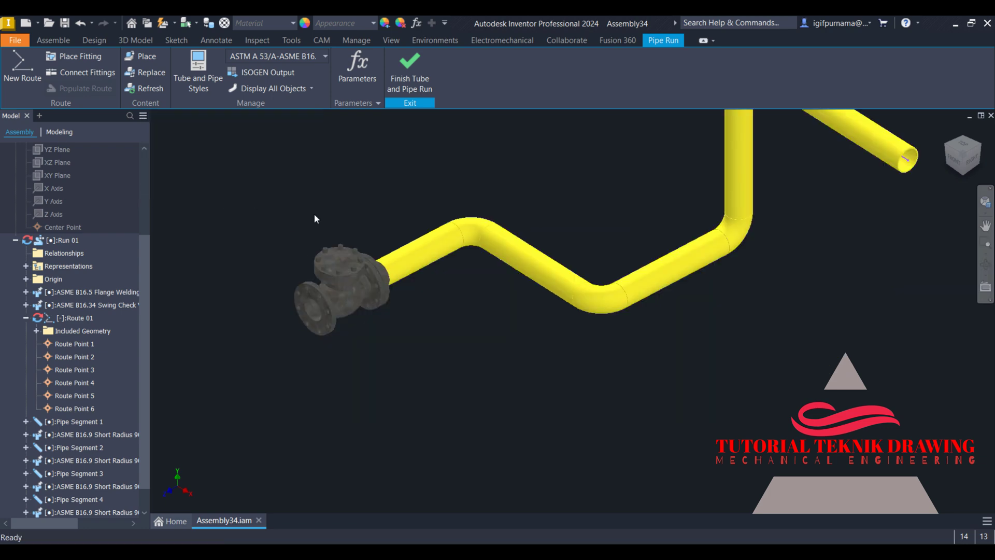
left_click(388, 279)
right_click(387, 280)
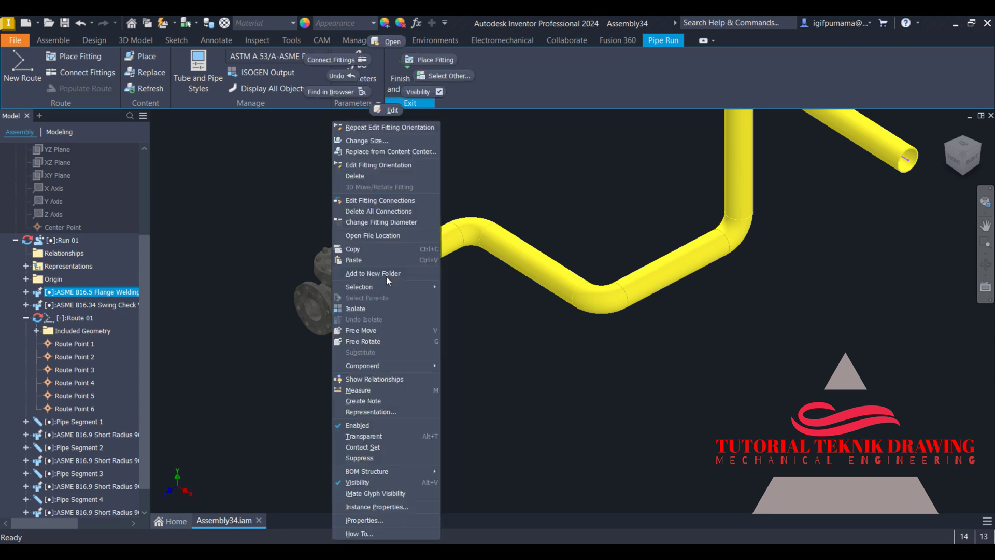
left_click(366, 250)
right_click(245, 305)
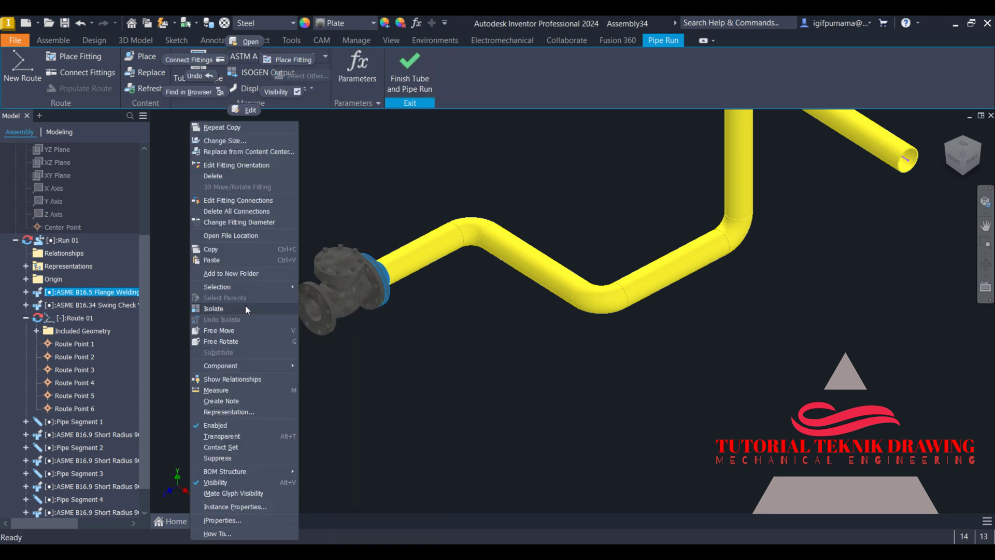
left_click(217, 260)
left_click(214, 266)
scroll(216, 254, "down", 2)
scroll(212, 267, "up", 2)
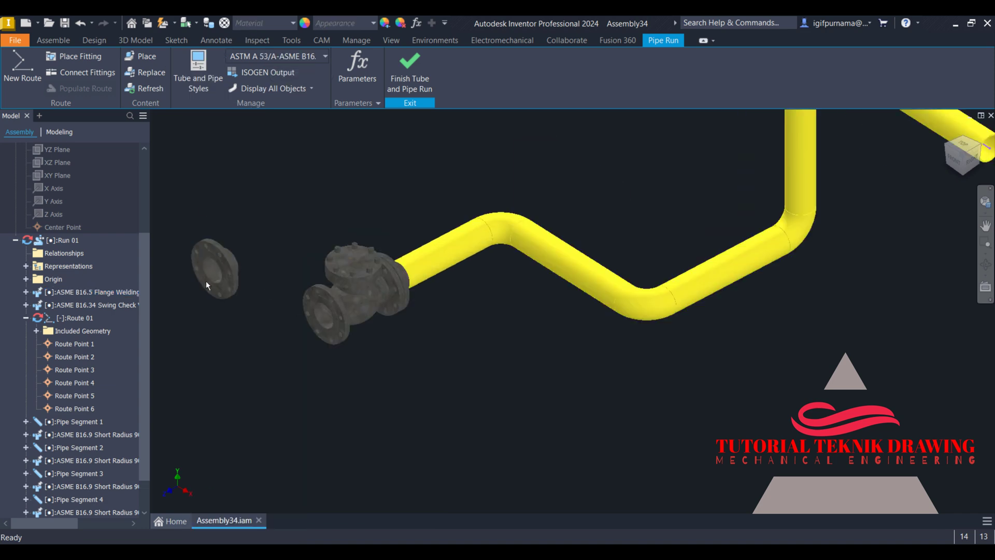
scroll(251, 288, "up", 2)
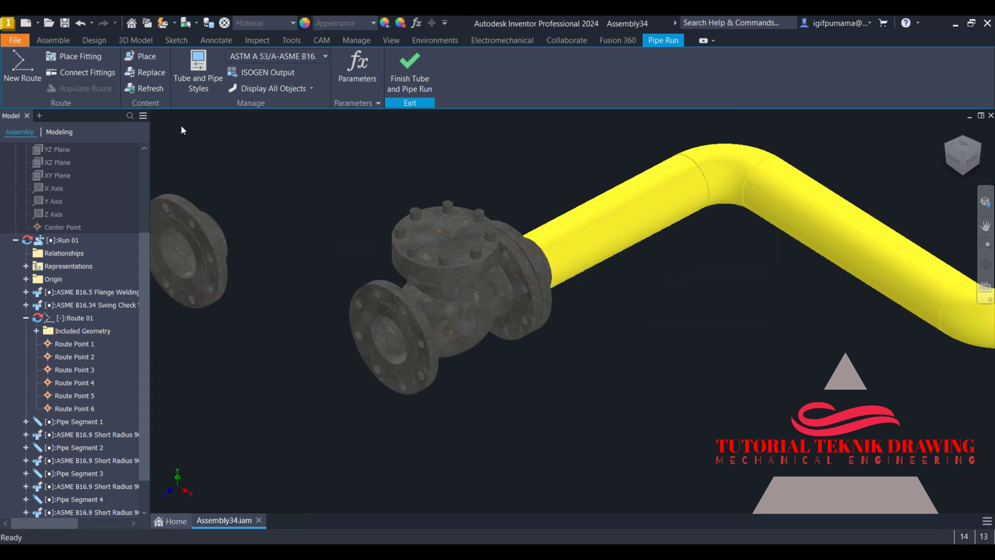
Step: Connect the copied welding neck flange to the check valve's open end, with engagement on the ASME B16.34 Swing Check Valve
left_click(82, 73)
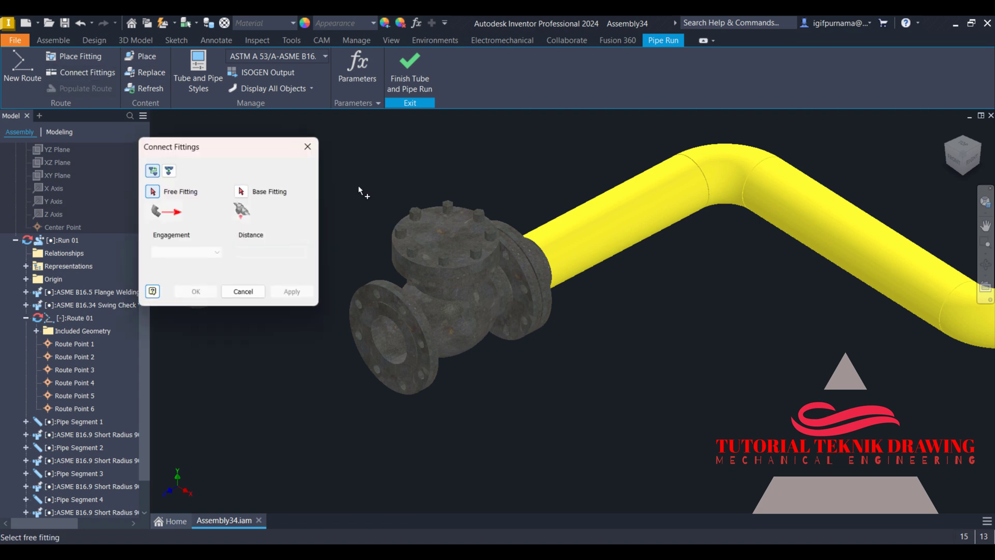
scroll(356, 186, "down", 3)
scroll(394, 187, "down", 1)
scroll(385, 189, "up", 4)
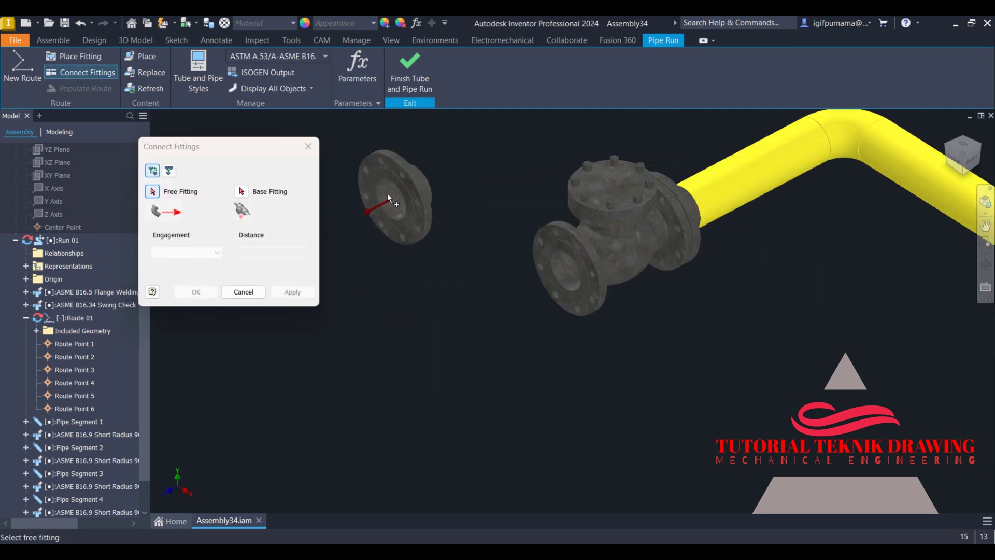
left_click(554, 258)
left_click(389, 205)
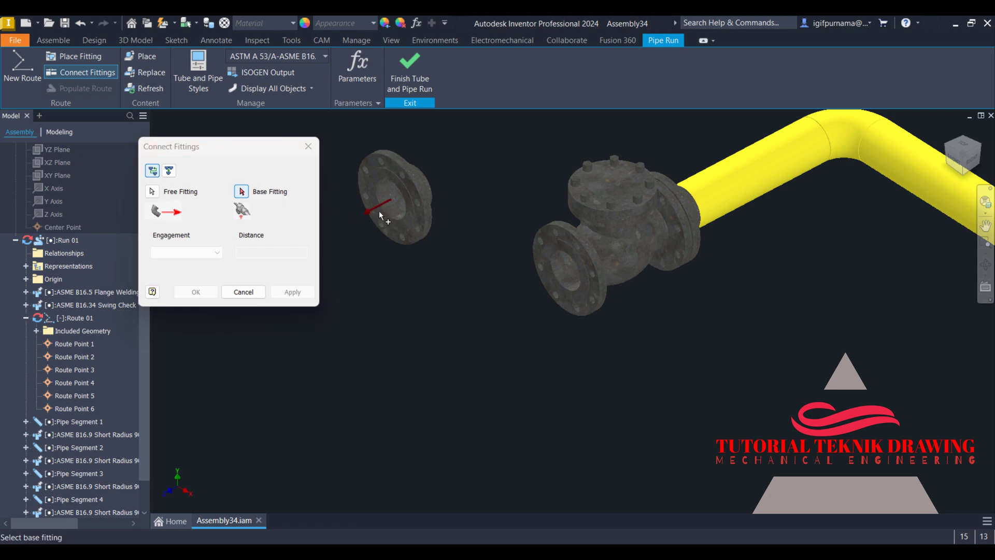
left_click(564, 294)
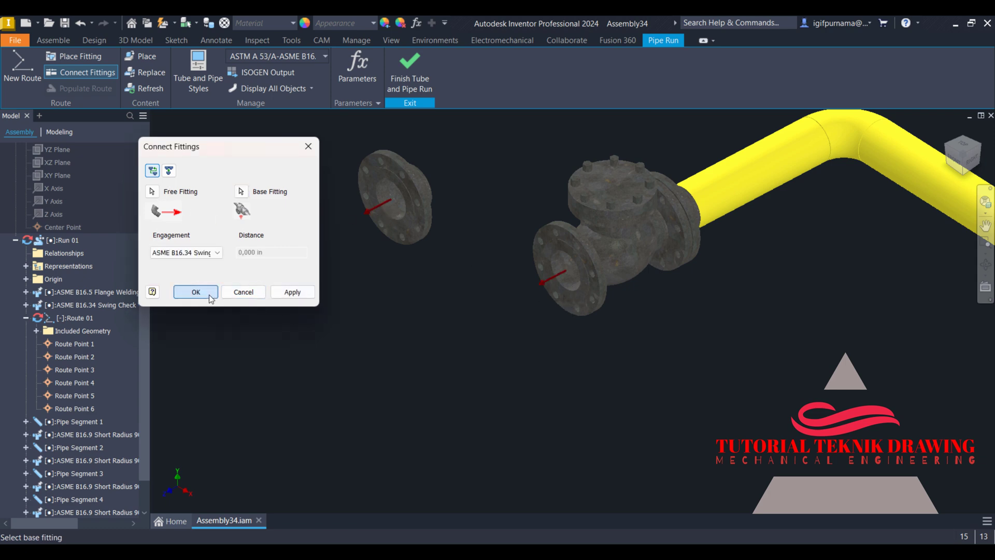
left_click(209, 294)
scroll(347, 336, "down", 5)
middle_click_drag(406, 300, 435, 286, "shift")
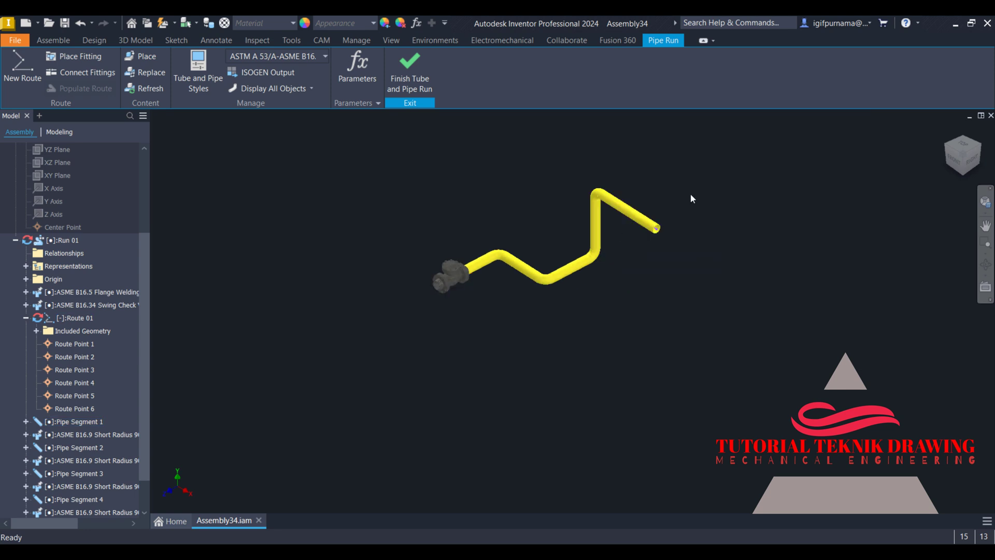
scroll(651, 216, "up", 5)
scroll(605, 253, "down", 5)
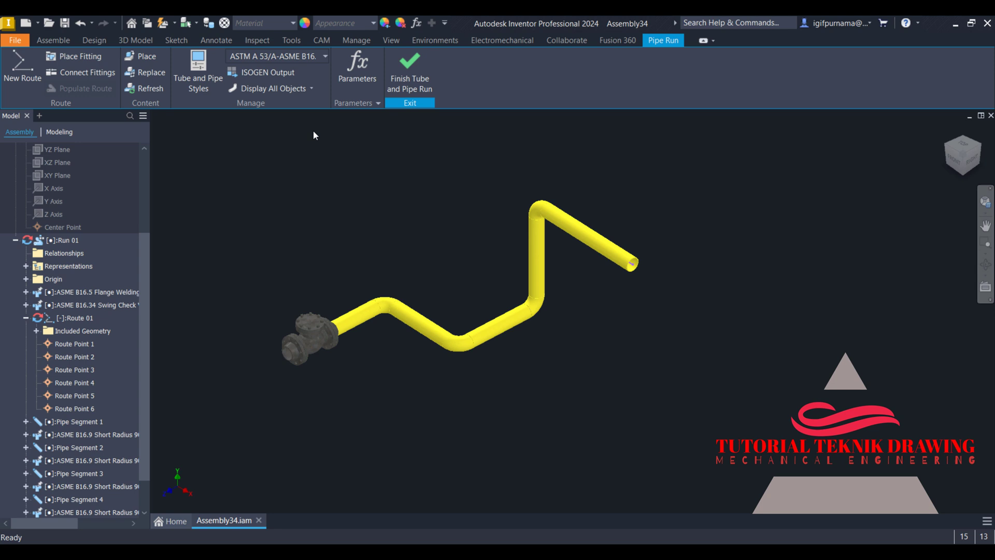
Step: Place one ASME B16.11 Tee - Class 3000 of nominal size 4 from the Content Center on the open end of the last pipe segment
left_click(142, 57)
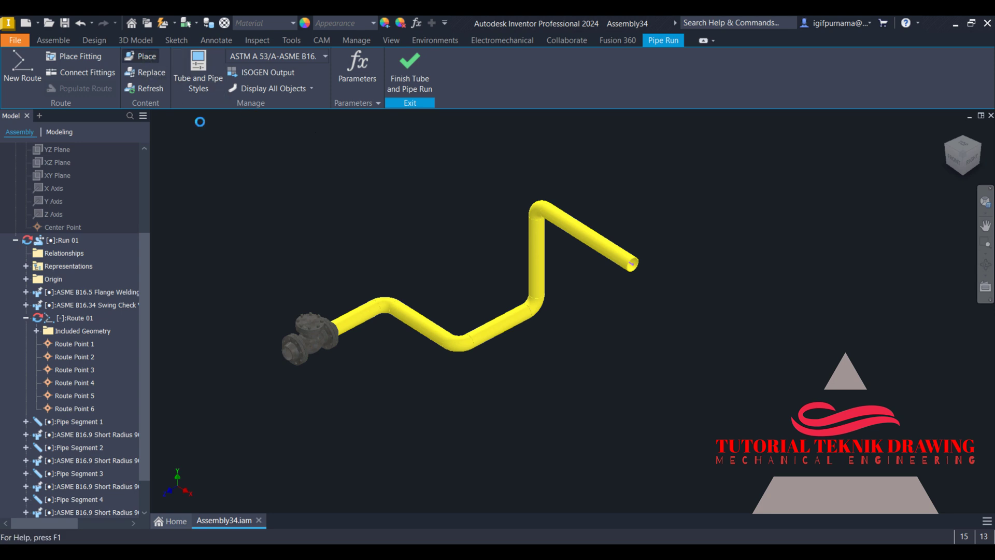
scroll(207, 402, "up", 1)
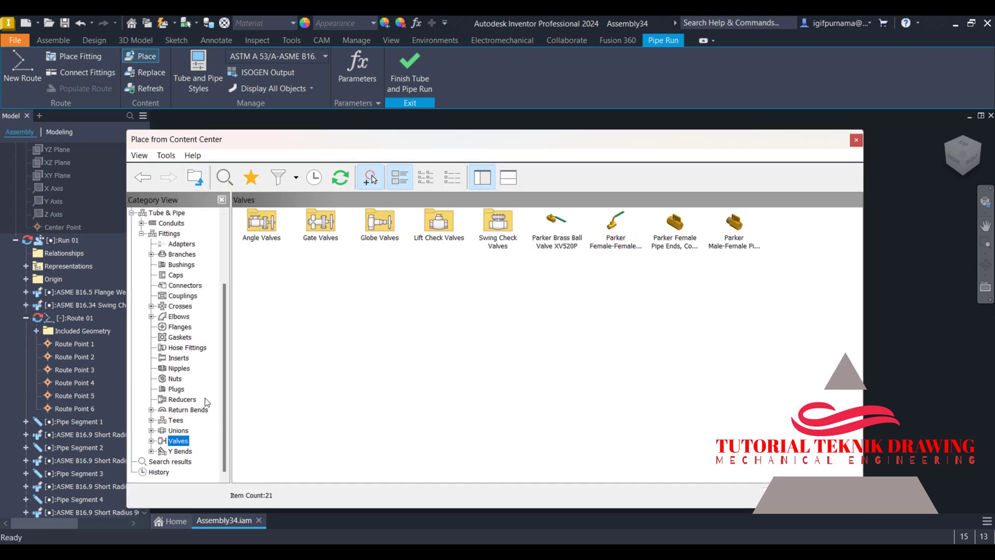
left_click(175, 420)
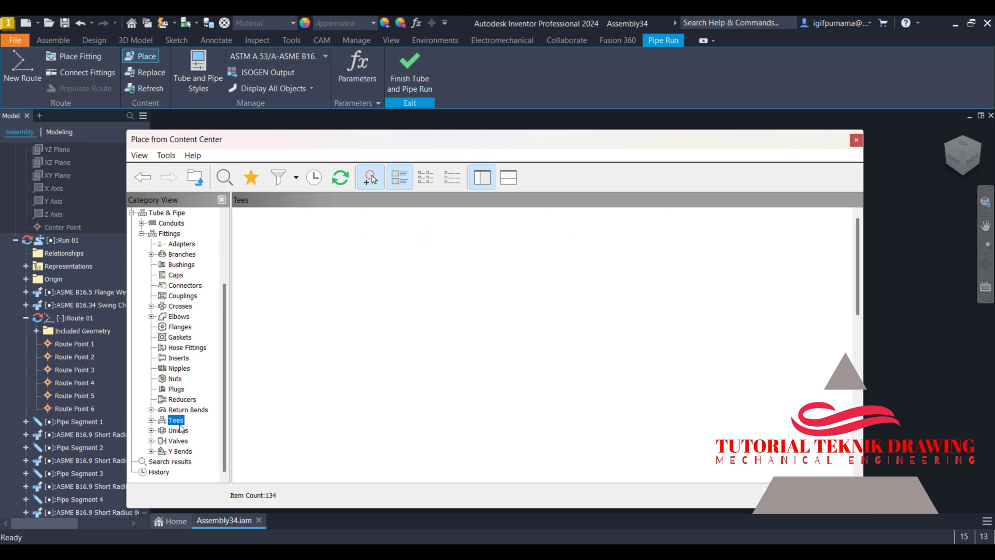
double_click(439, 242)
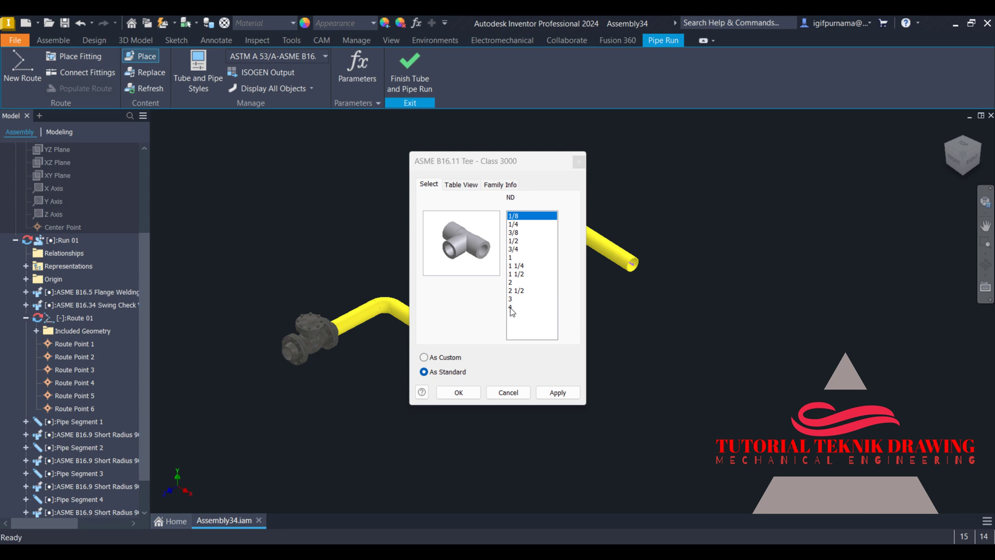
left_click(512, 307)
left_click(459, 392)
scroll(696, 247, "up", 5)
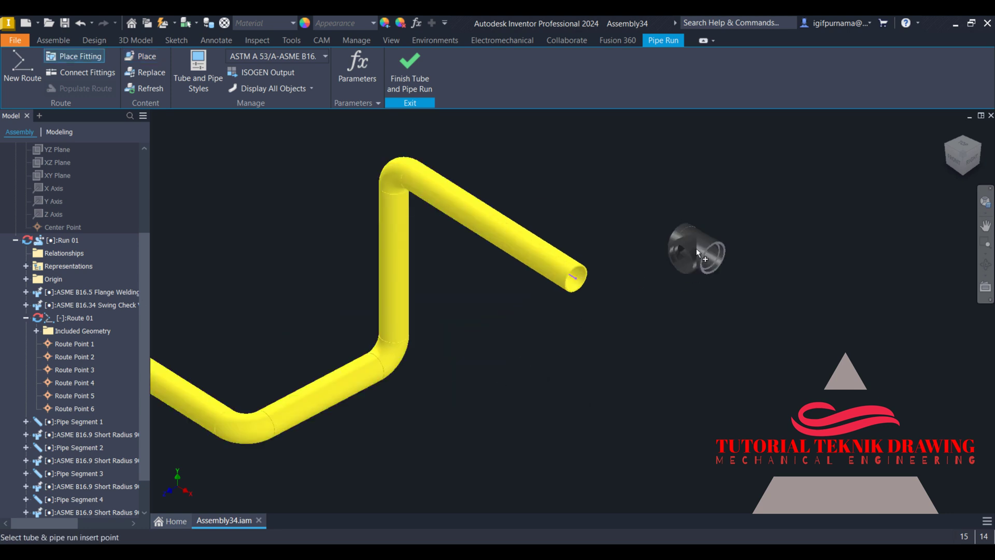
left_click(470, 304)
right_click(575, 224)
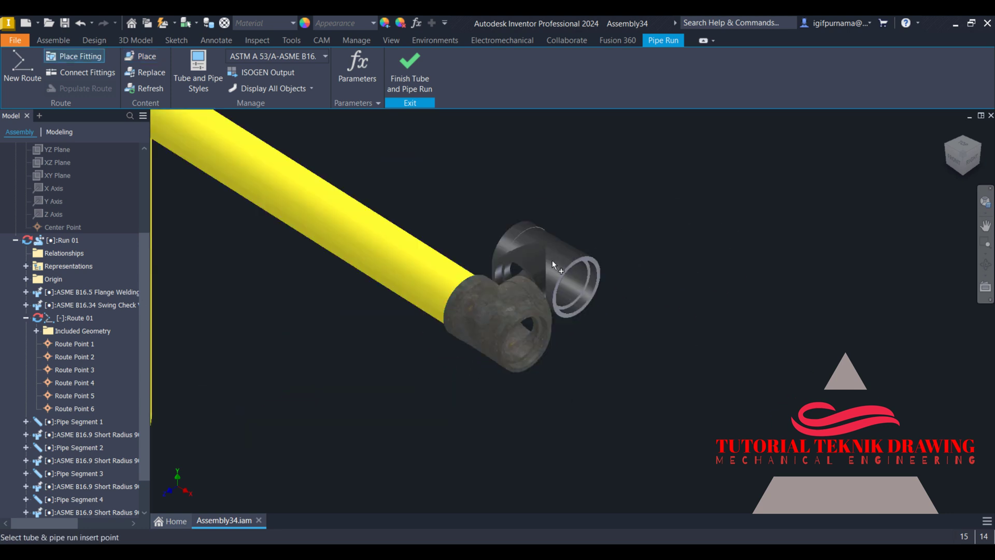
left_click(599, 233)
scroll(615, 283, "down", 5)
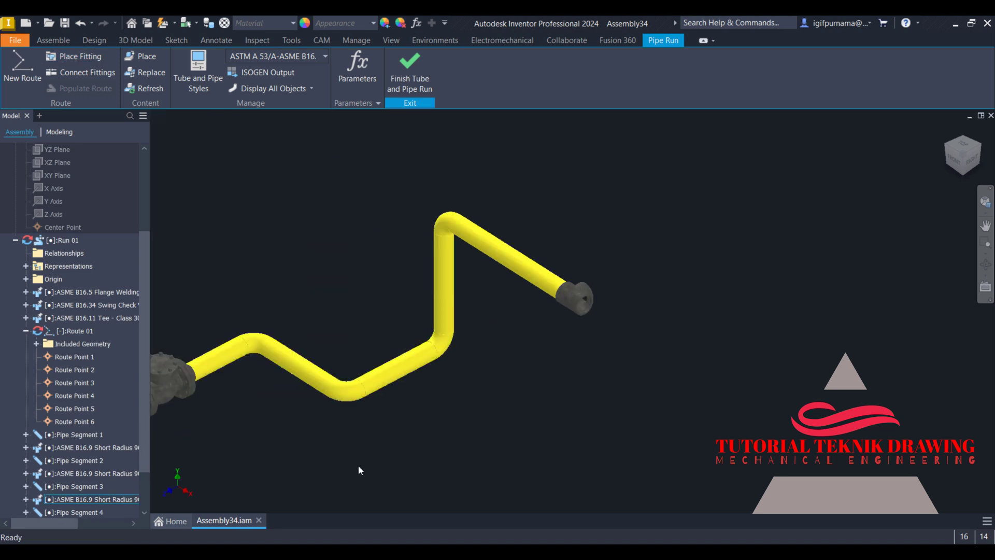
Step: Edit the end tee's fitting orientation, rotating it about the pipe axis so its side branch faces the check valve's side of the run
left_click(573, 297)
right_click(573, 297)
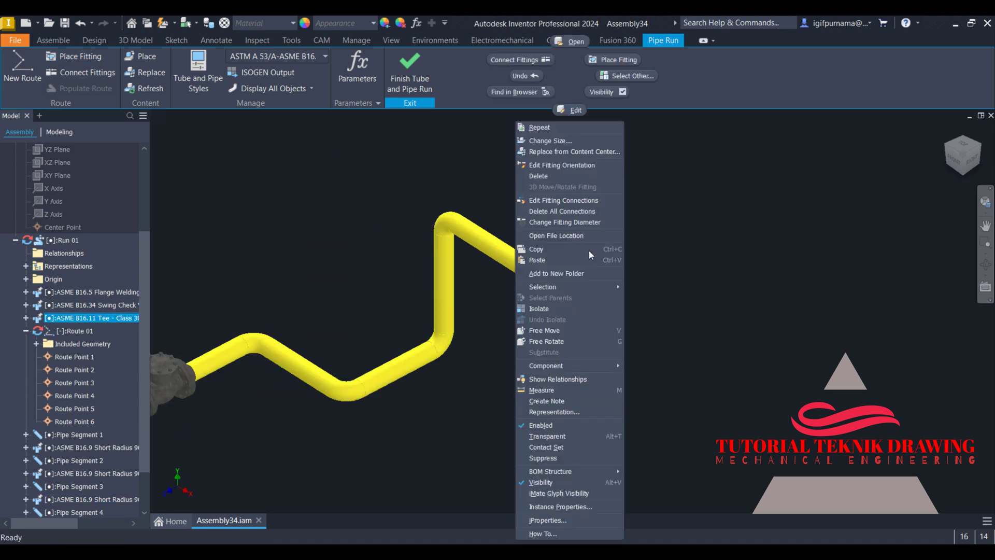
left_click(559, 167)
left_click_drag(607, 271, 541, 308)
left_click(174, 188)
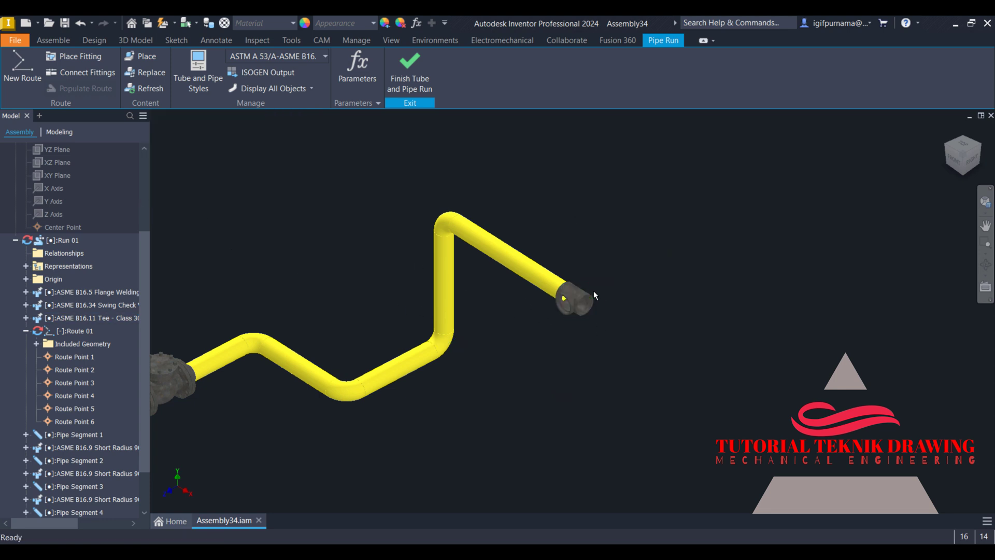
scroll(593, 295, "down", 3)
scroll(526, 297, "up", 4)
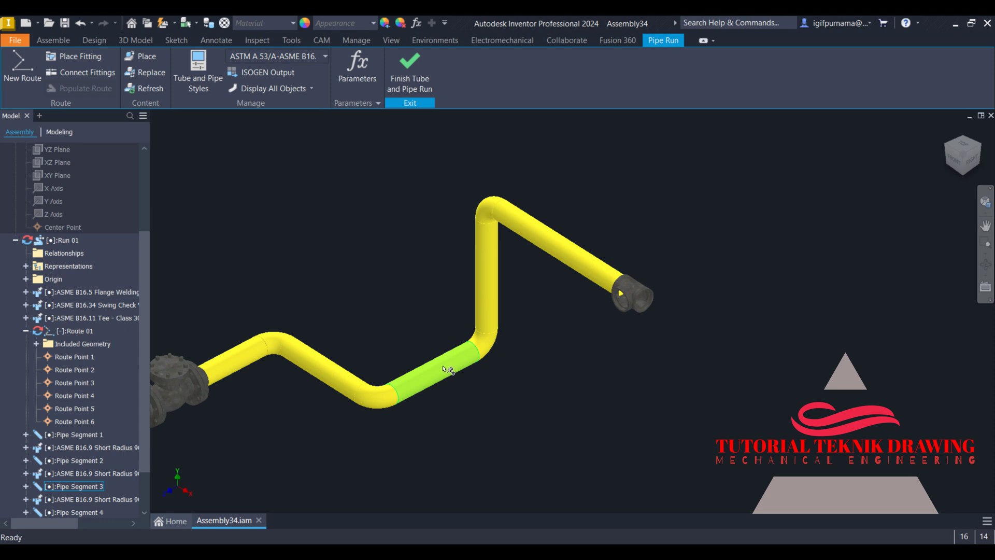
left_click(632, 295)
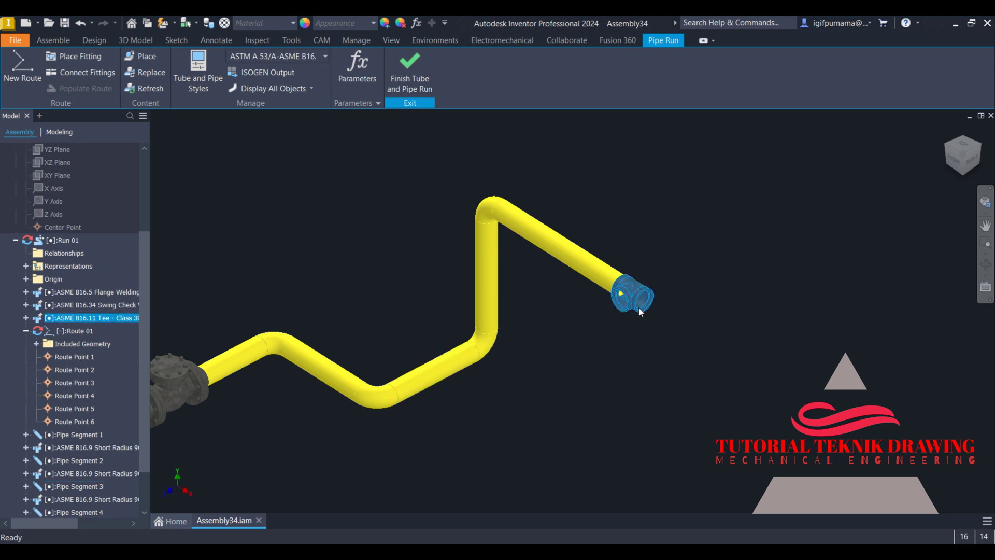
key("Escape")
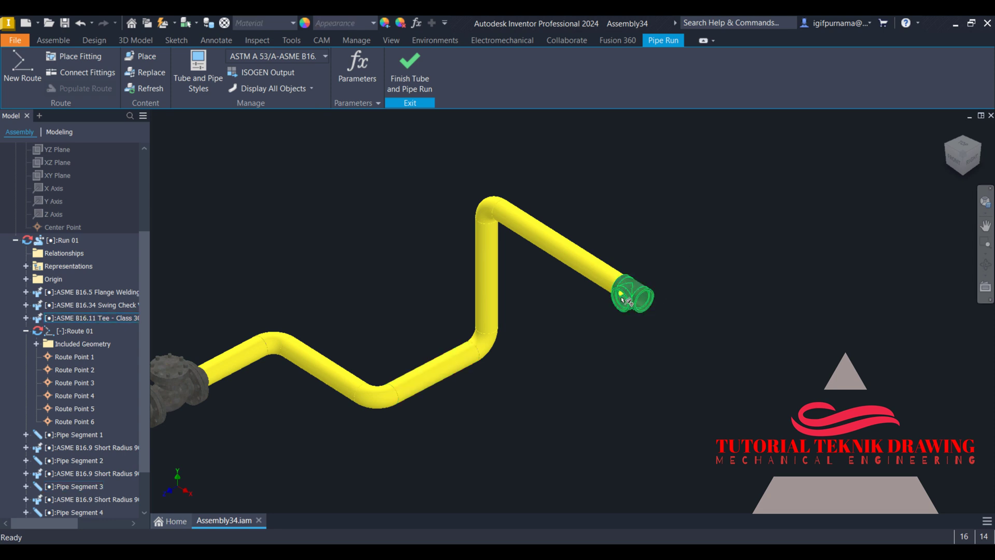
left_click(632, 297)
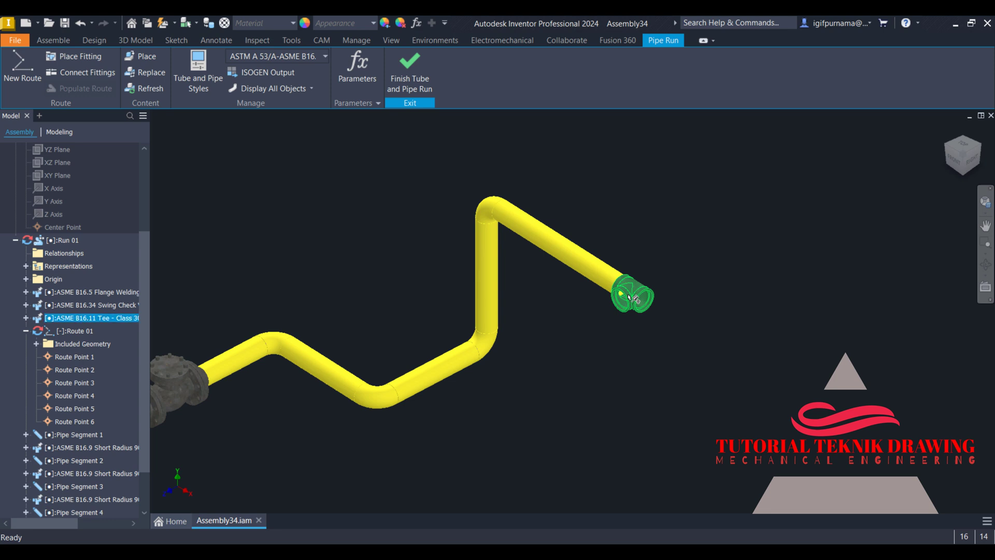
right_click(381, 160)
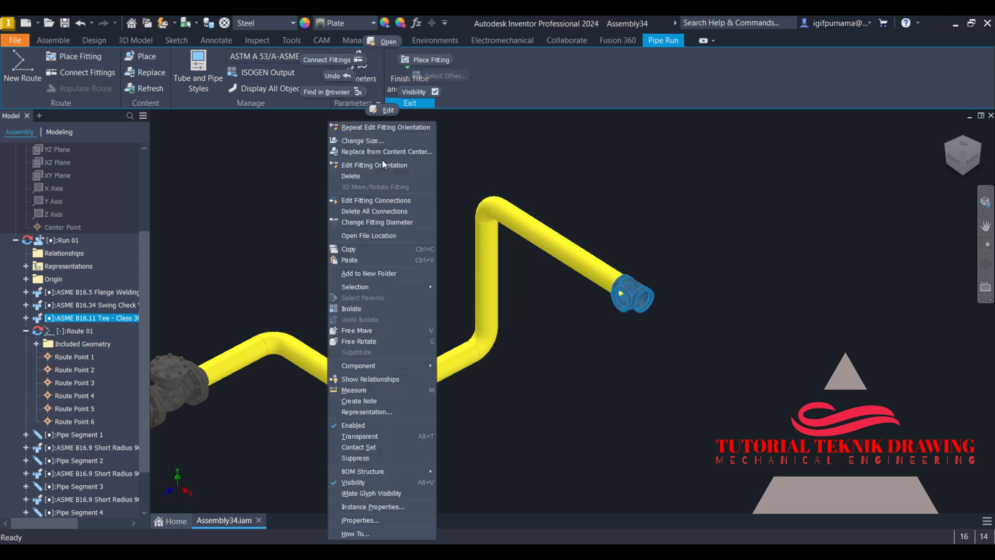
key("Escape")
Step: Place an ASME B16.11 Tee - Class 3000 of nominal size 4 from the Content Center midway on the vertical pipe segment
left_click(145, 57)
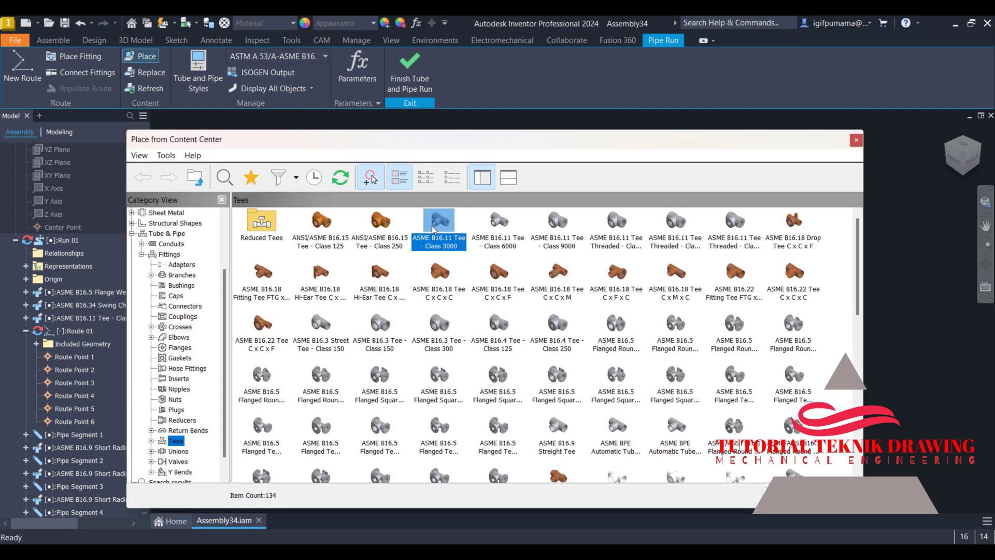
double_click(440, 231)
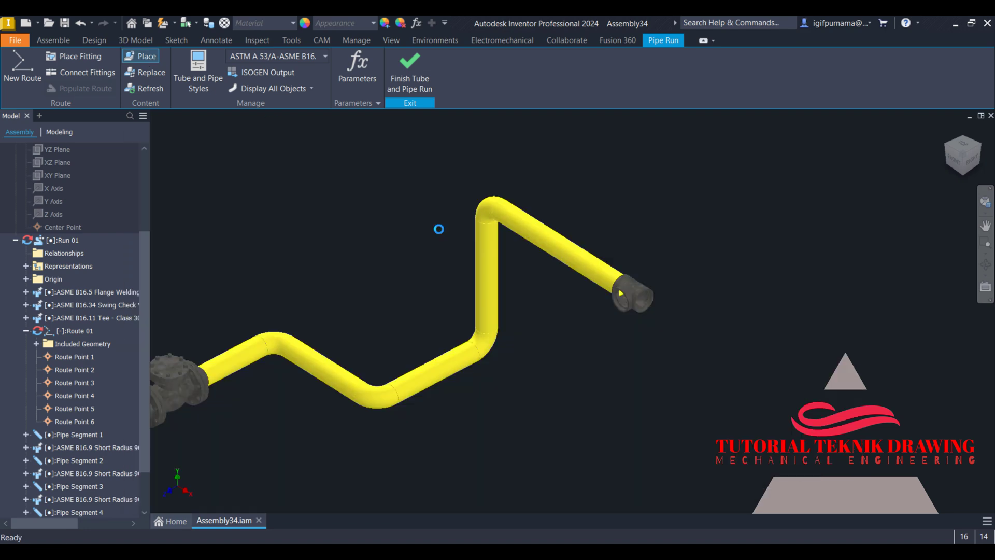
left_click(516, 307)
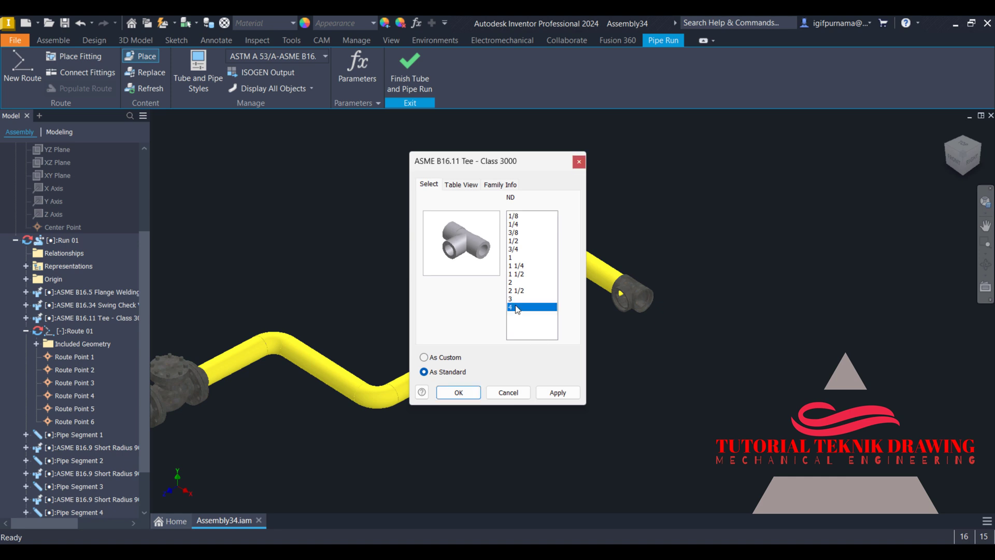
left_click(459, 393)
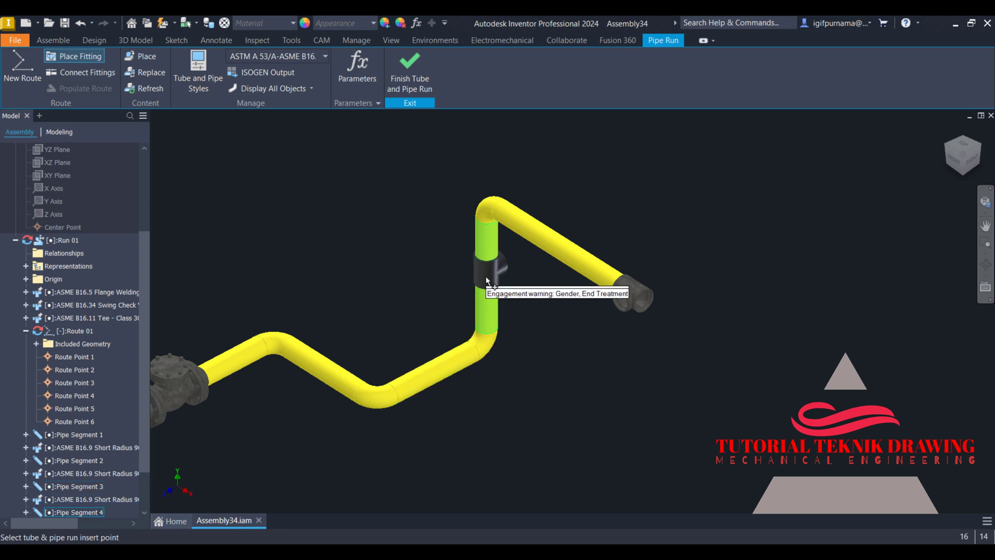
left_click(489, 281)
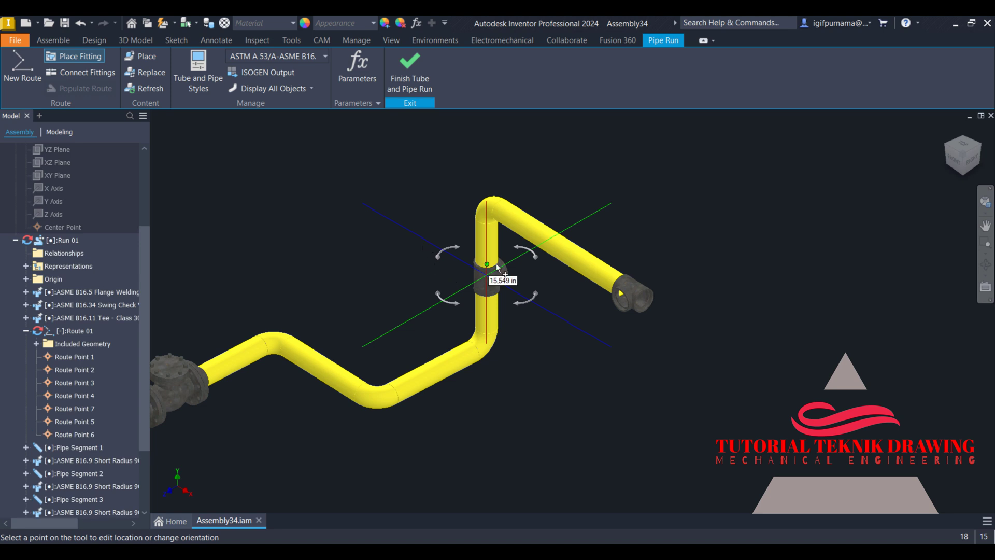
Step: Rotate the vertical segment's tee about the pipe axis so its side branch points away from the end tee, and finish the placement
scroll(496, 263, "up", 3)
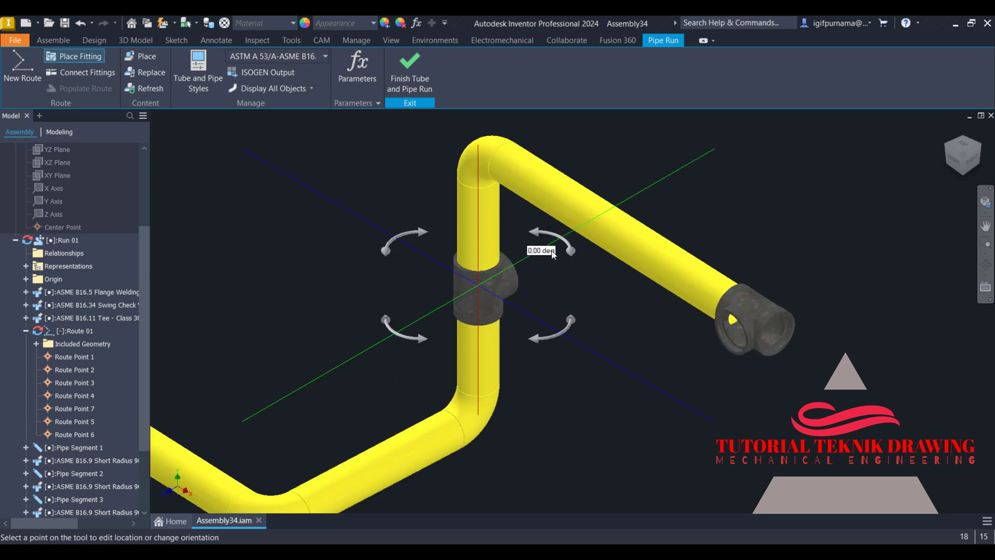
scroll(518, 267, "down", 4)
scroll(490, 256, "up", 2)
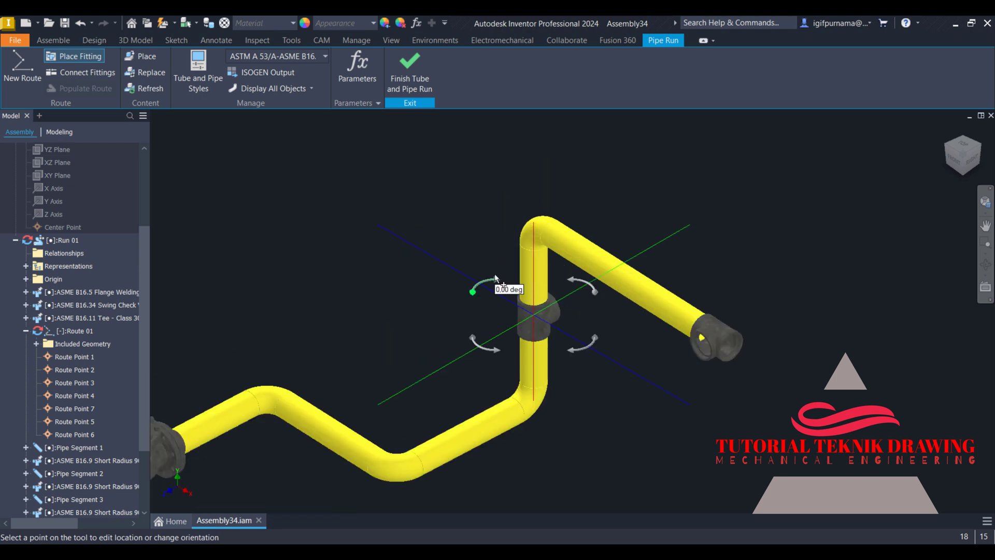
left_click_drag(495, 279, 471, 342)
left_click(408, 77)
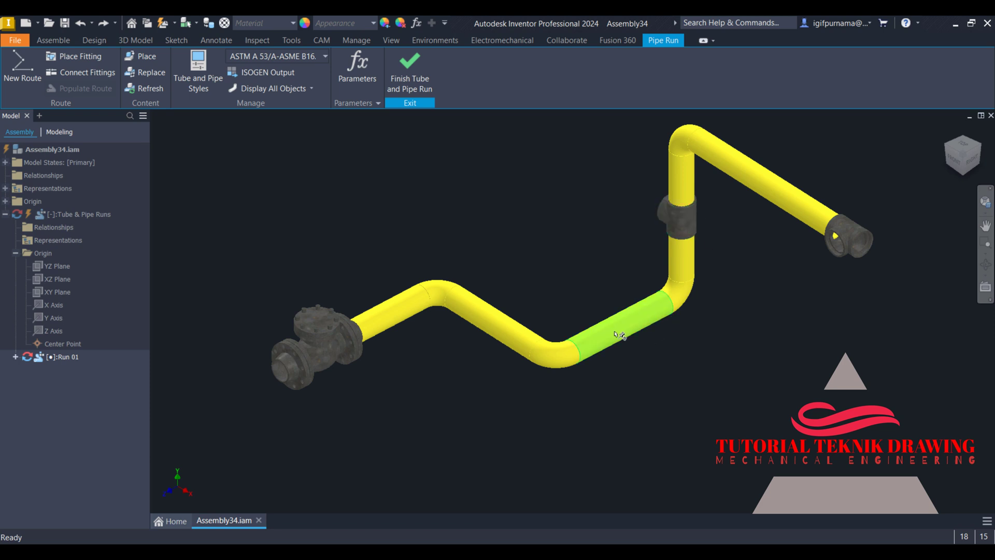
Step: Create a new route named Assembly34.Route02 and draw one straight segment outward from the vertical segment's tee branch
left_click(677, 217)
left_click(22, 70)
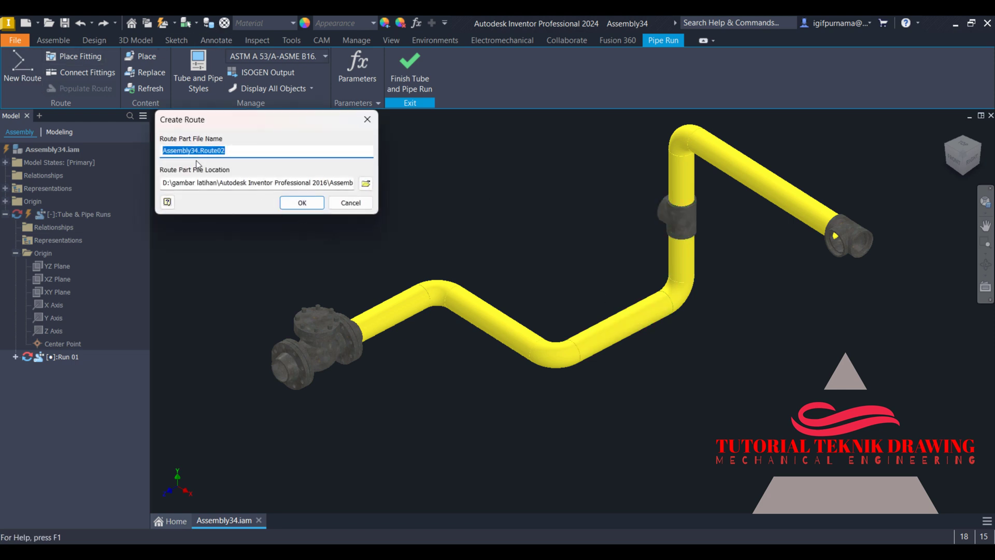
left_click(300, 203)
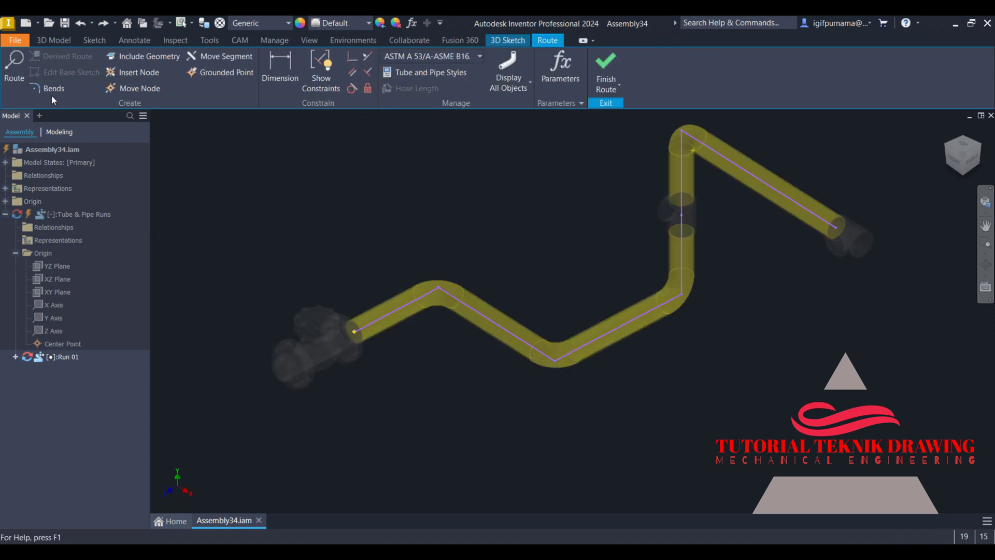
left_click(15, 70)
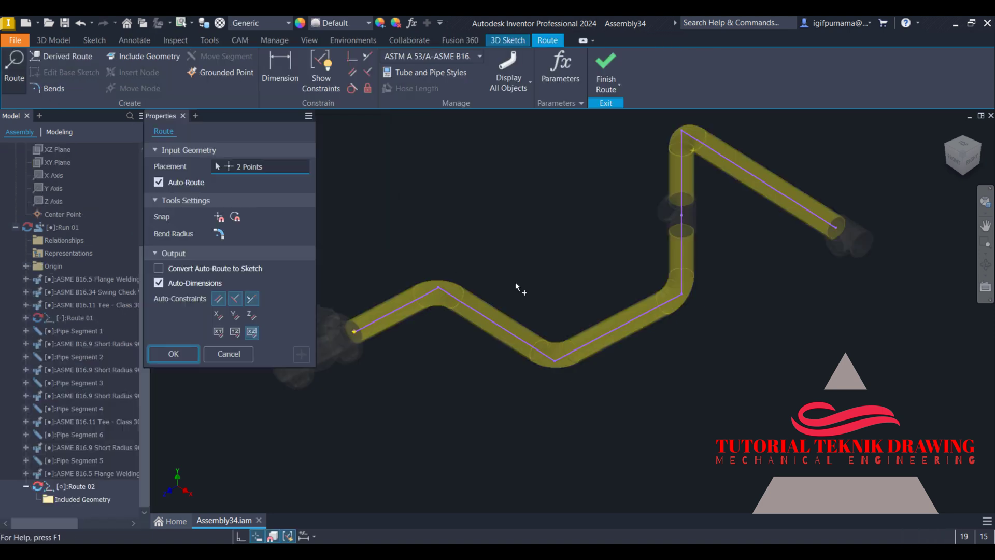
left_click(669, 209)
left_click(592, 164)
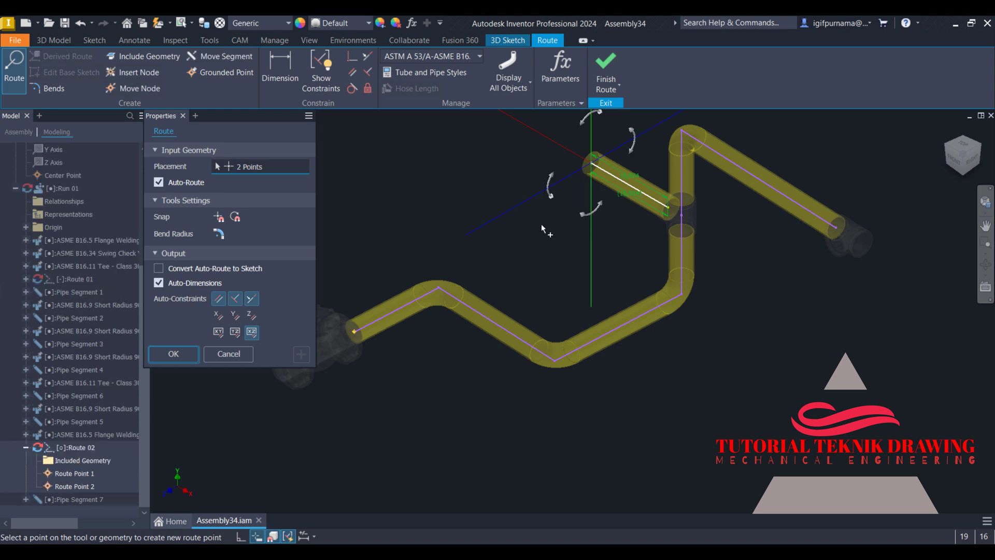
left_click(173, 355)
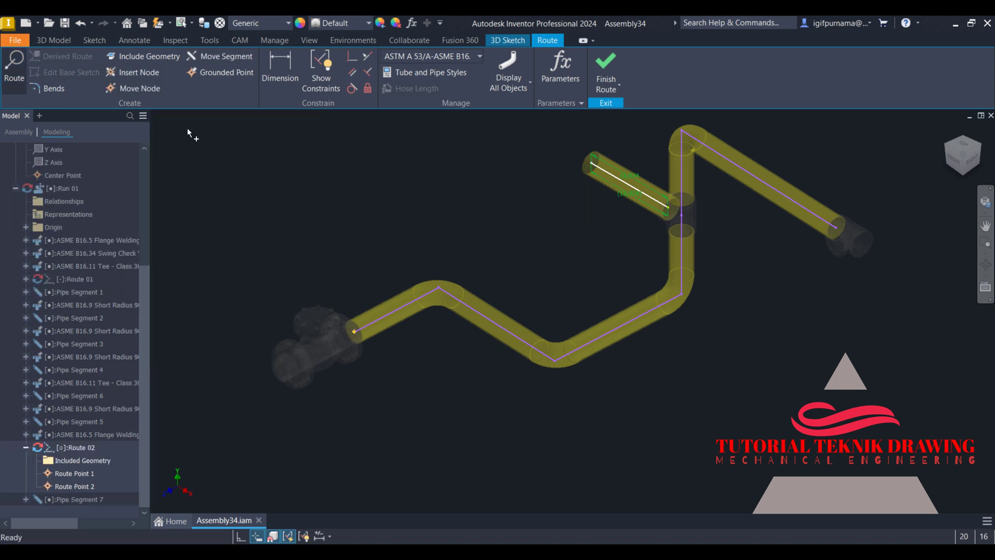
Step: Draw route segments from the end tee's open outlets, about 18 in from the side branch and about 23 in from the straight outlet
left_click(15, 70)
left_click(838, 243)
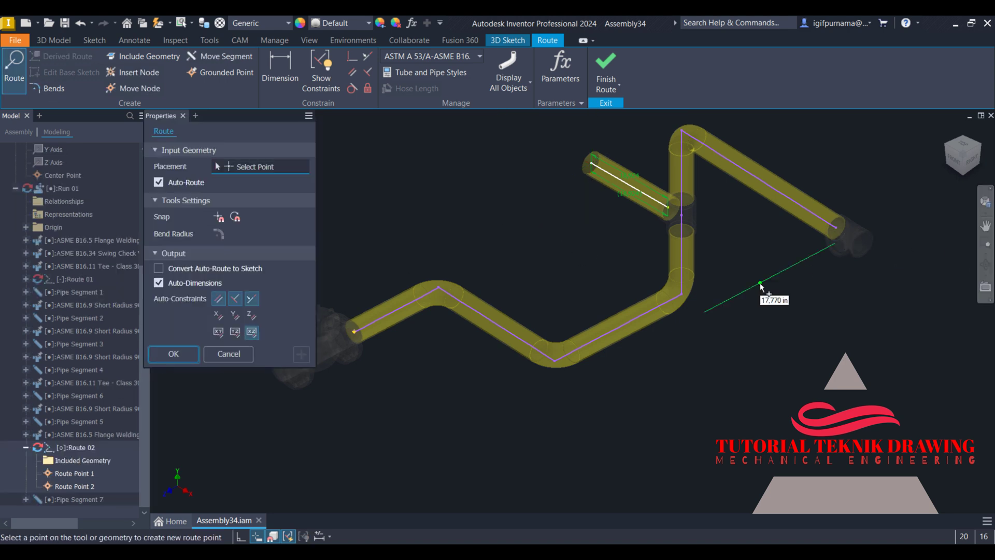
left_click(760, 282)
left_click(173, 354)
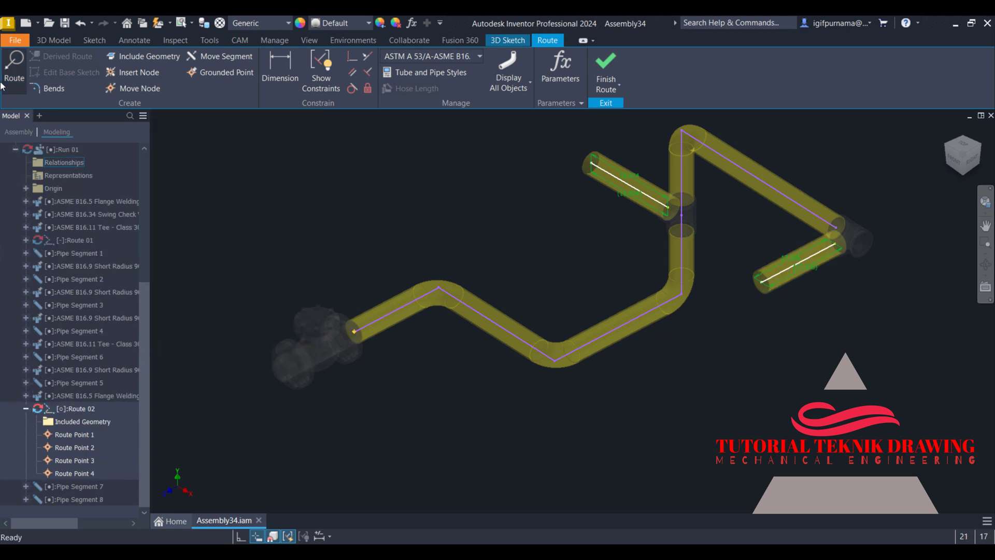
left_click(15, 70)
left_click(863, 243)
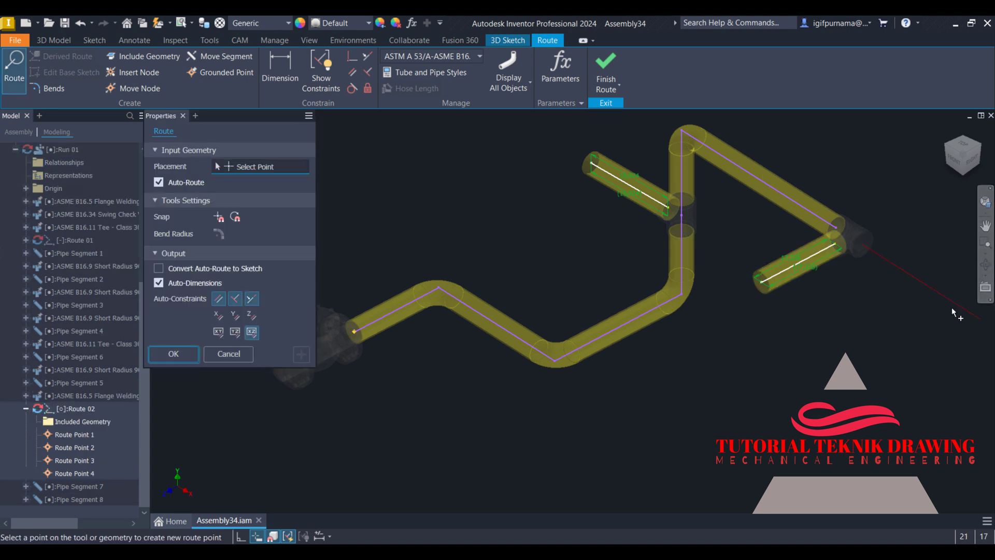
left_click(952, 300)
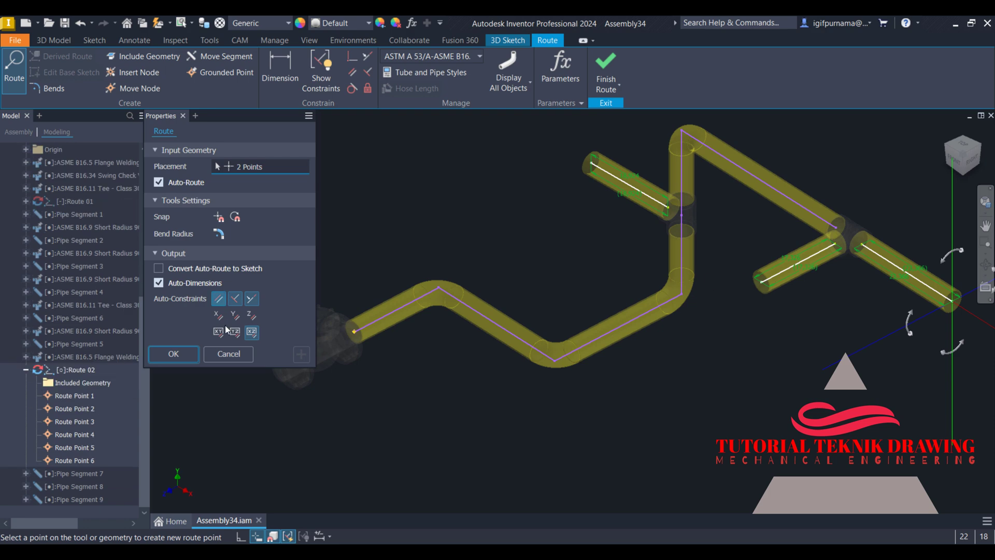
left_click(173, 354)
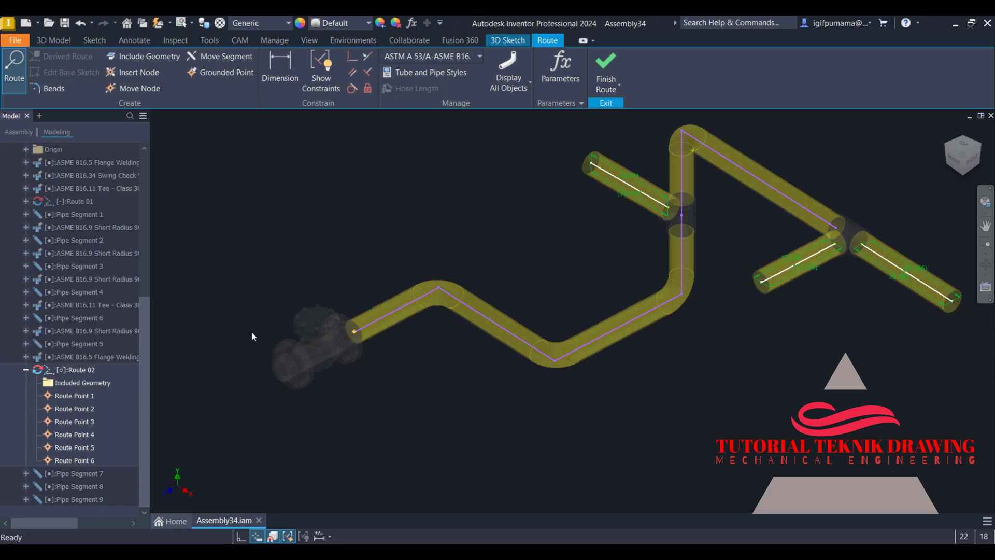
Step: Extend the end tee's side-branch route downward, parallel to the tee's straight outlet, and back toward the valve side by about 32 in
scroll(563, 200, "down", 3)
scroll(550, 144, "up", 3)
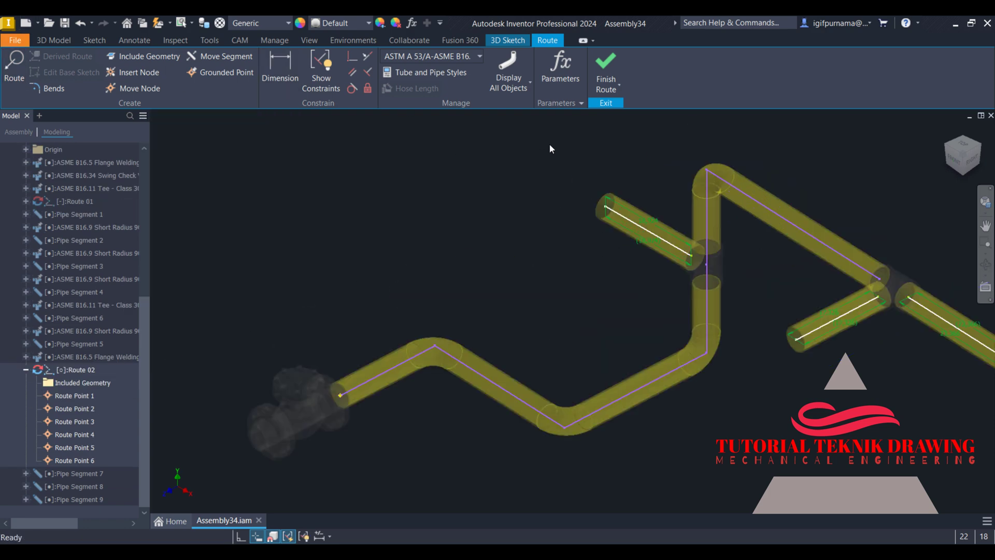
scroll(552, 145, "down", 3)
scroll(801, 197, "up", 3)
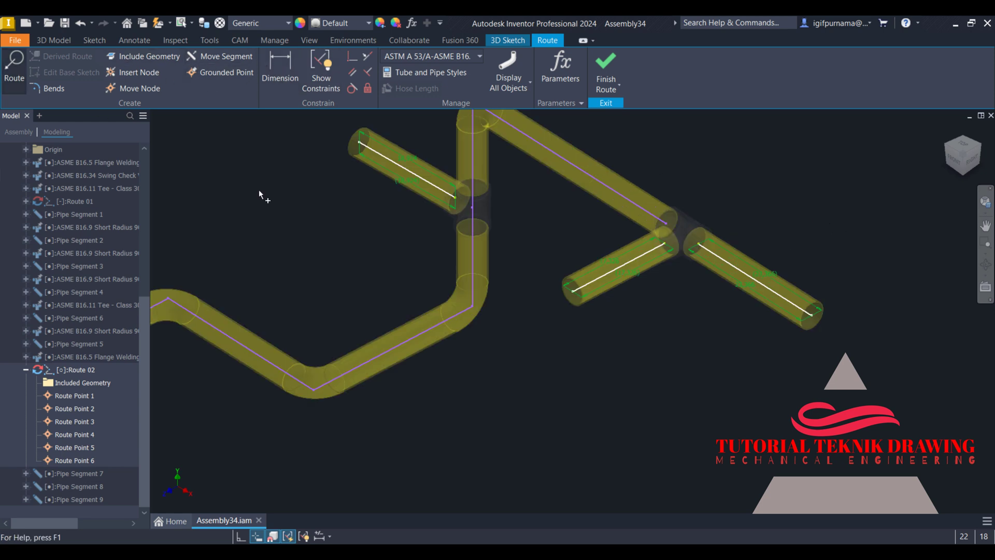
scroll(597, 359, "down", 2)
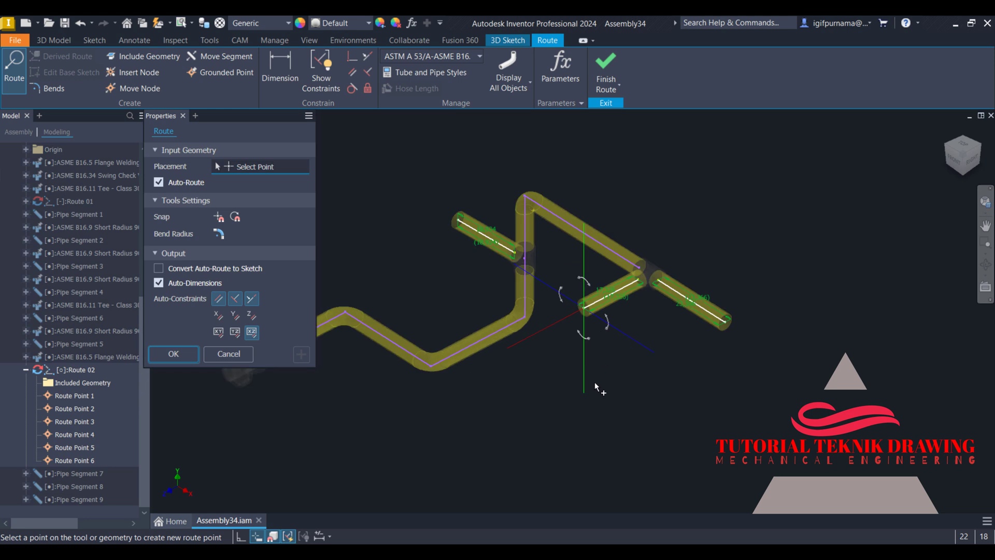
left_click(584, 390)
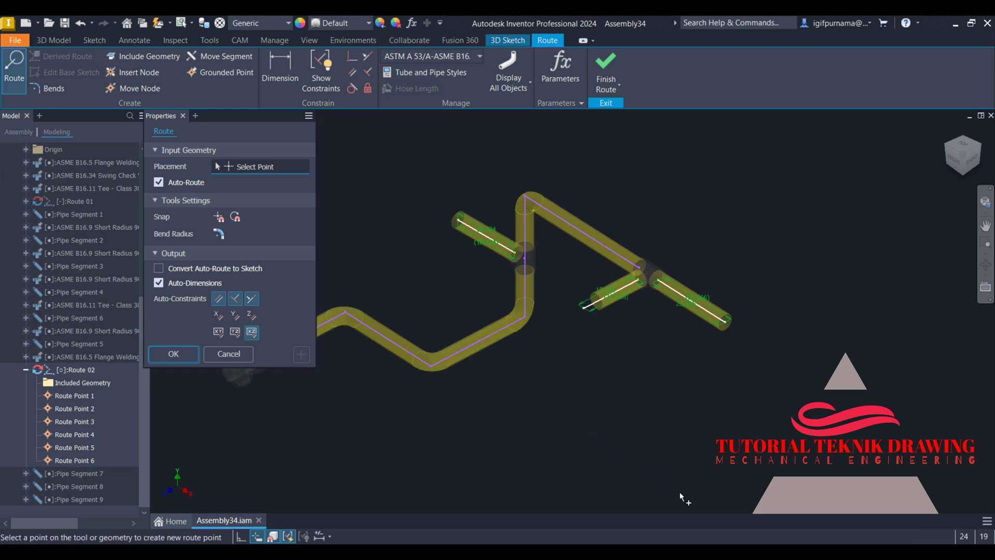
left_click(696, 463)
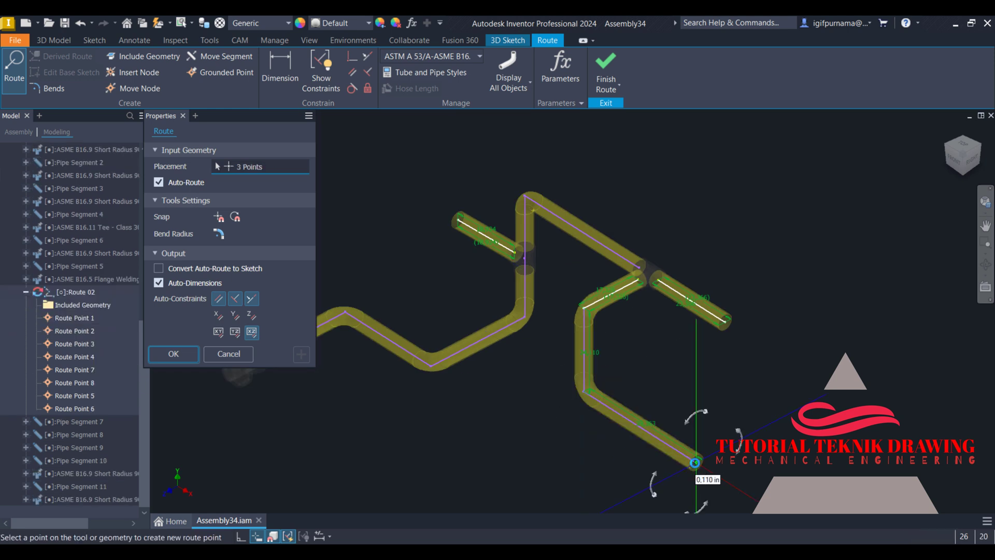
scroll(686, 426, "down", 3)
scroll(651, 458, "up", 5)
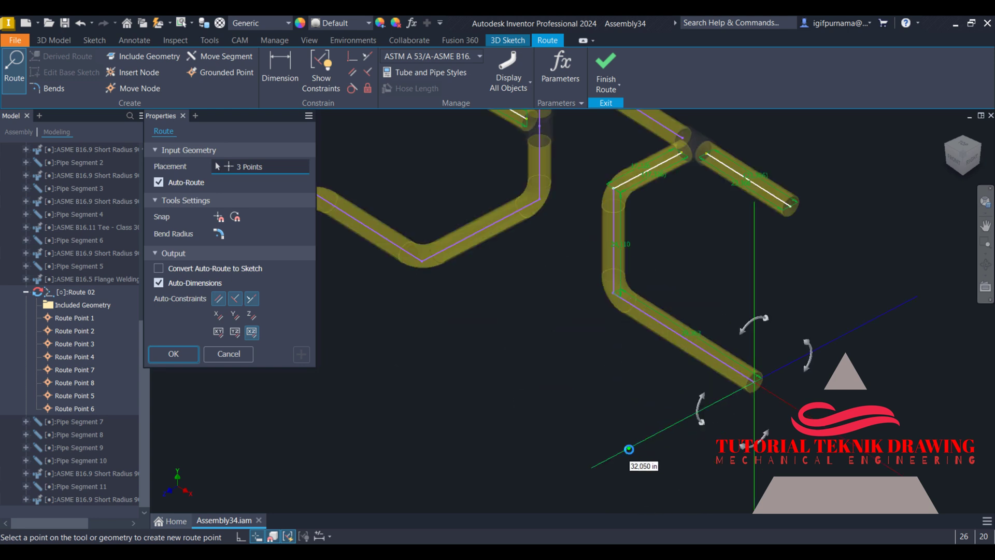
left_click(629, 449)
left_click(174, 354)
scroll(580, 322, "down", 3)
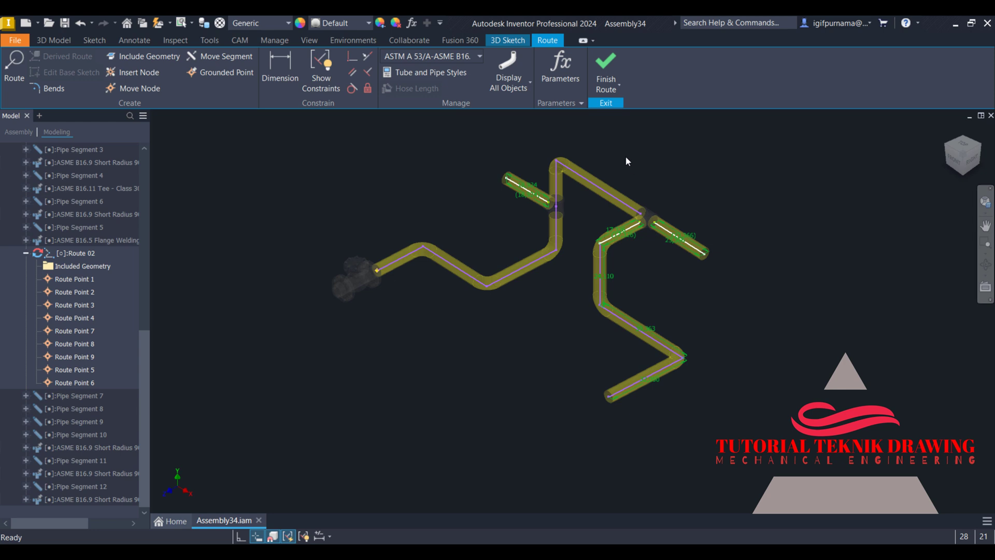
Step: Set the side-branch route's first segment to 20 in and its vertical segment to 24 in
scroll(608, 252, "up", 3)
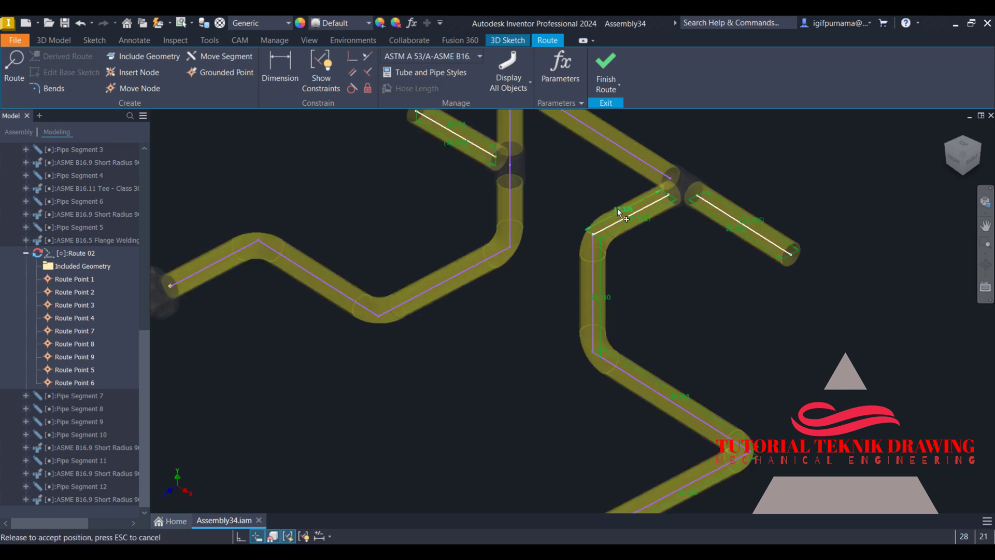
double_click(618, 209)
type("20")
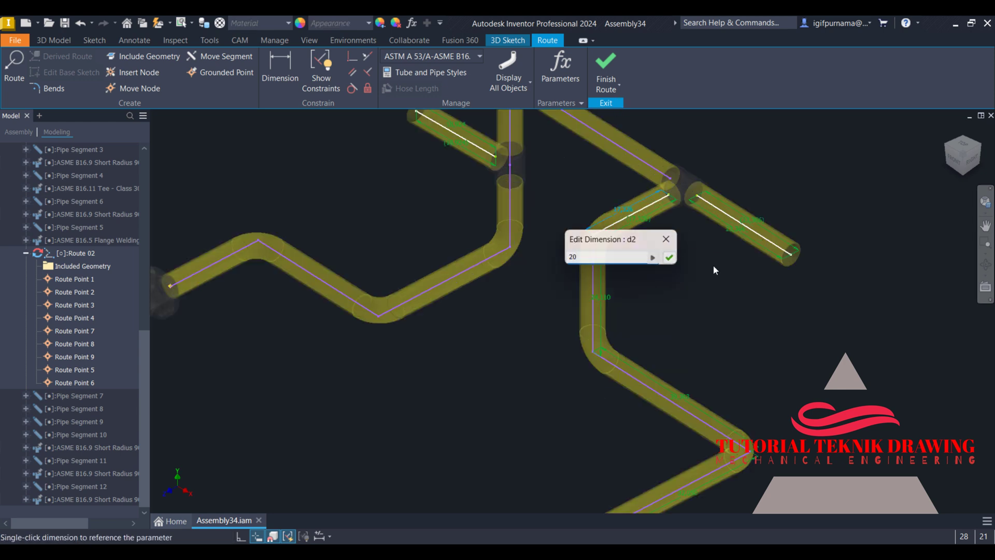
key("Return")
left_click(585, 313)
left_click(595, 304)
type("24")
key("Return")
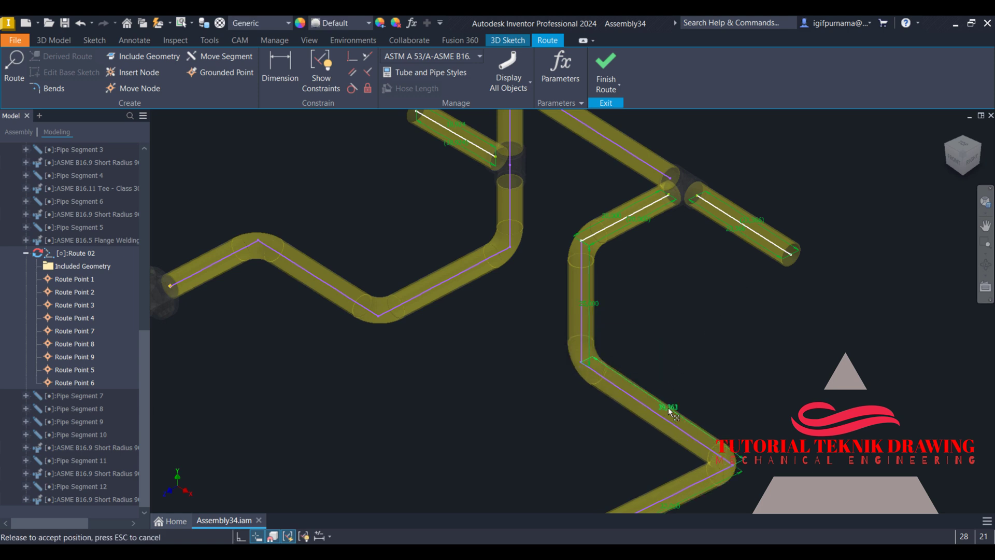
Step: Set both the sloping-view segment below the vertical drop and the final return segment of the side-branch route to 30 in
double_click(668, 407)
type("30")
key("Return")
scroll(715, 331, "up", 5)
scroll(718, 352, "down", 5)
left_click(692, 470)
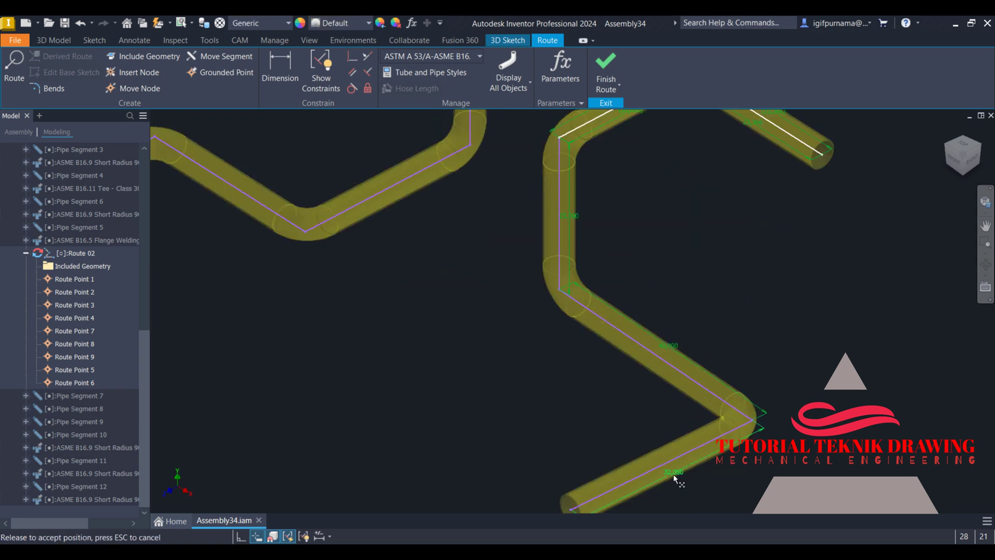
left_click(670, 473)
type("30")
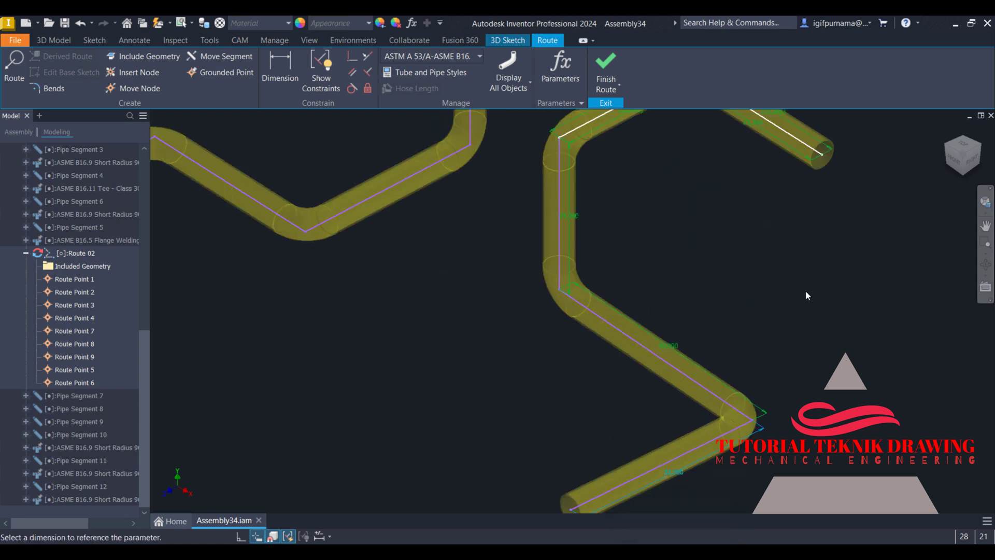
key("Return")
Step: Set the length of the route segment on the end tee's straight outlet to 25 in
double_click(788, 183)
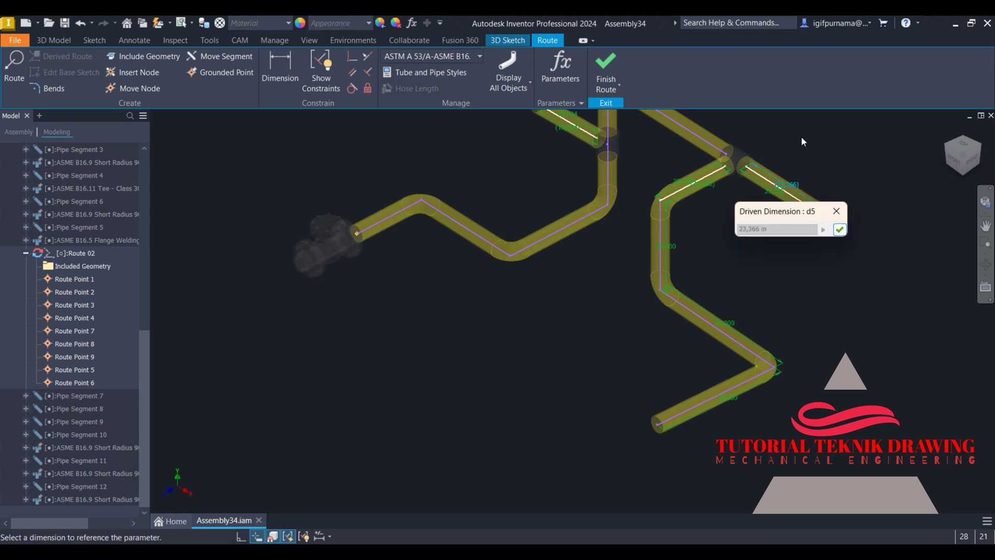
left_click(839, 212)
scroll(763, 204, "down", 3)
left_click(764, 204)
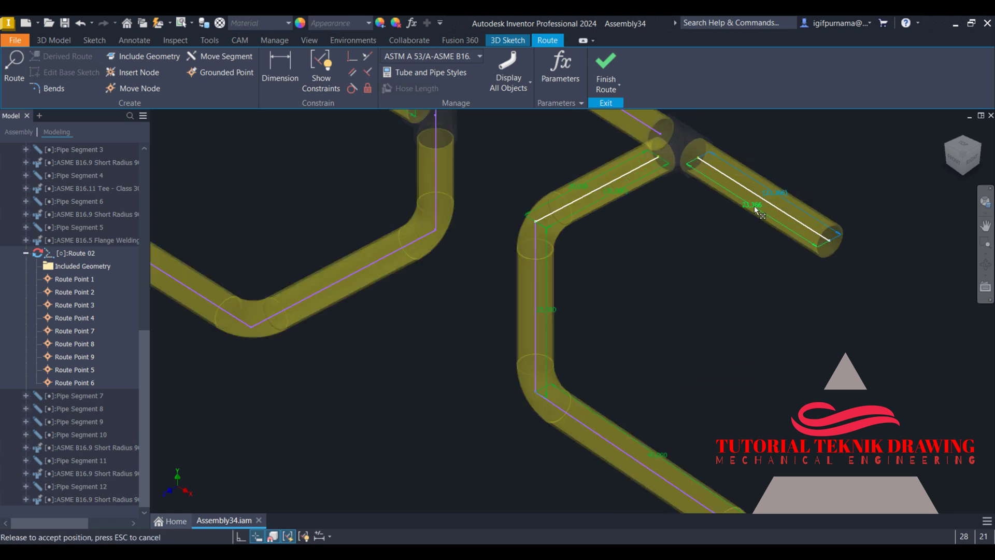
left_click(817, 307)
type("25")
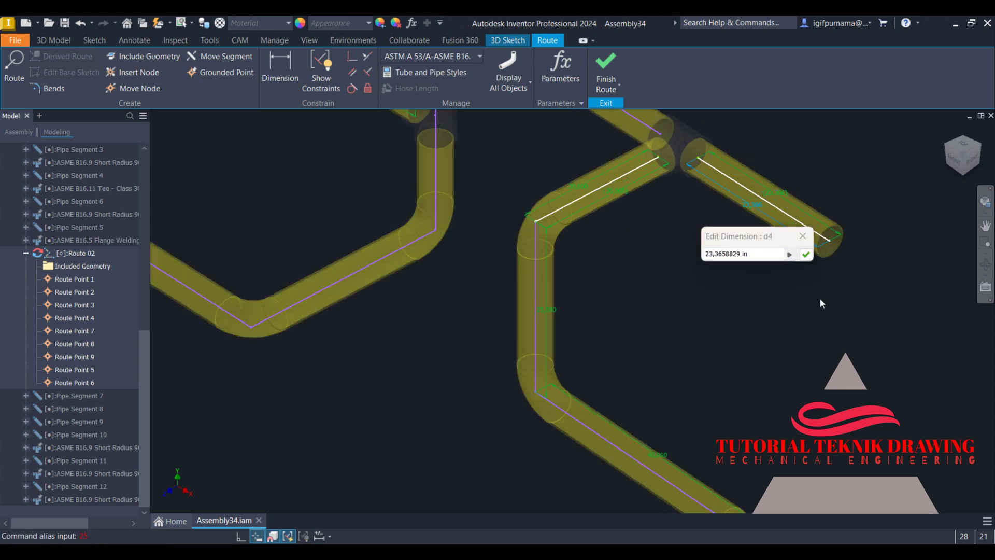
left_click_drag(780, 254, 654, 254)
type("25")
key("Return")
Step: Set the length of the route segment on the vertical pipe's tee branch to 25 in
scroll(636, 238, "up", 3)
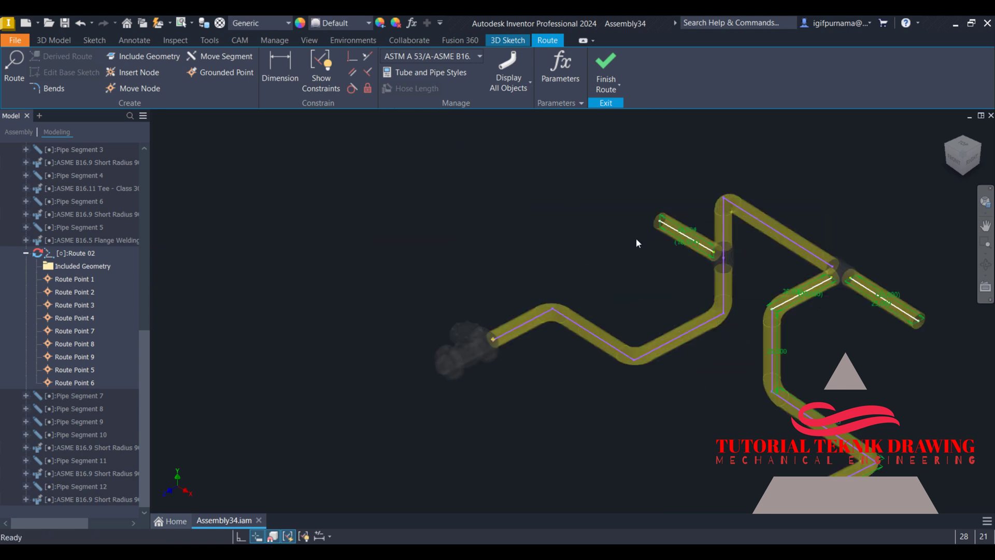
double_click(693, 231)
type("25")
key("Return")
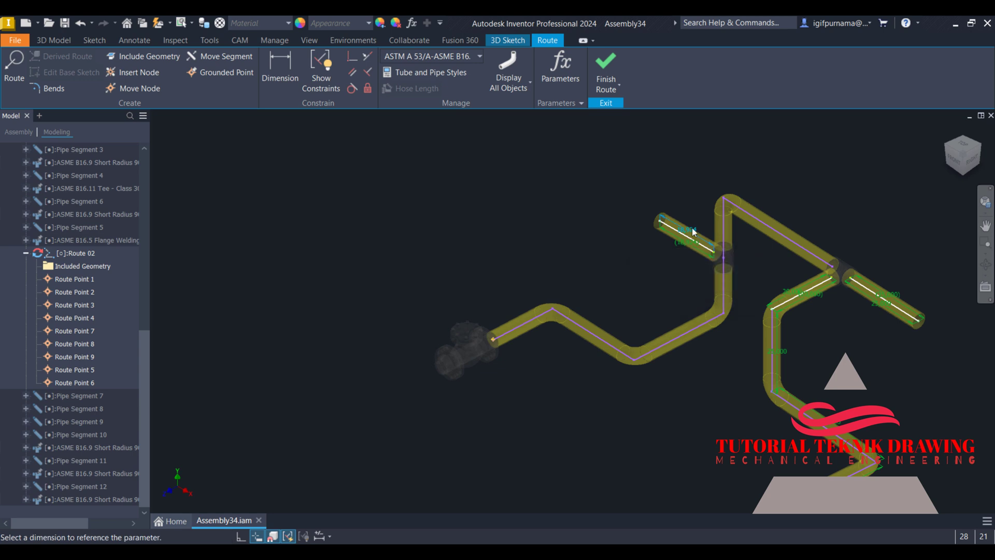
Step: Finish editing the branch route and return to the pipe run
scroll(727, 279, "up", 2)
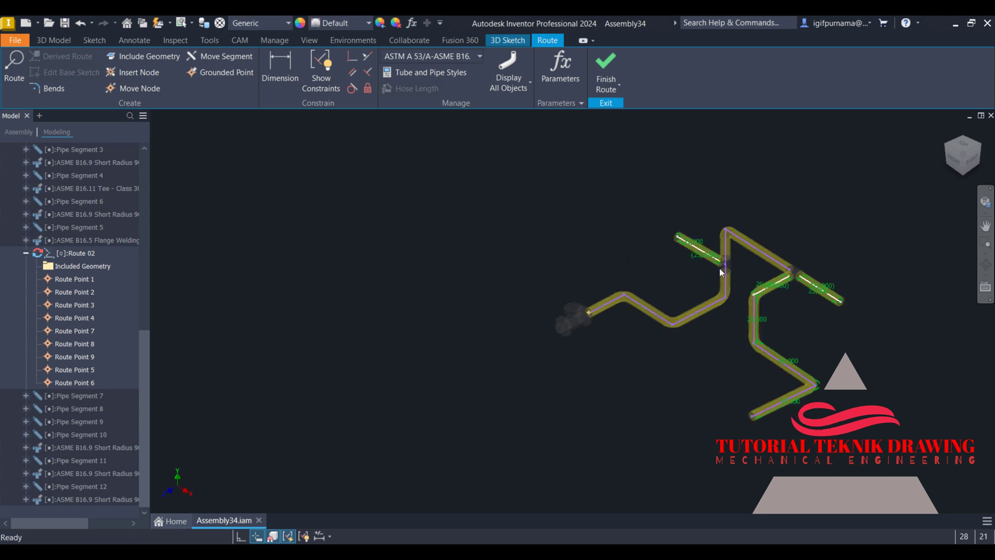
left_click(607, 70)
scroll(750, 245, "down", 2)
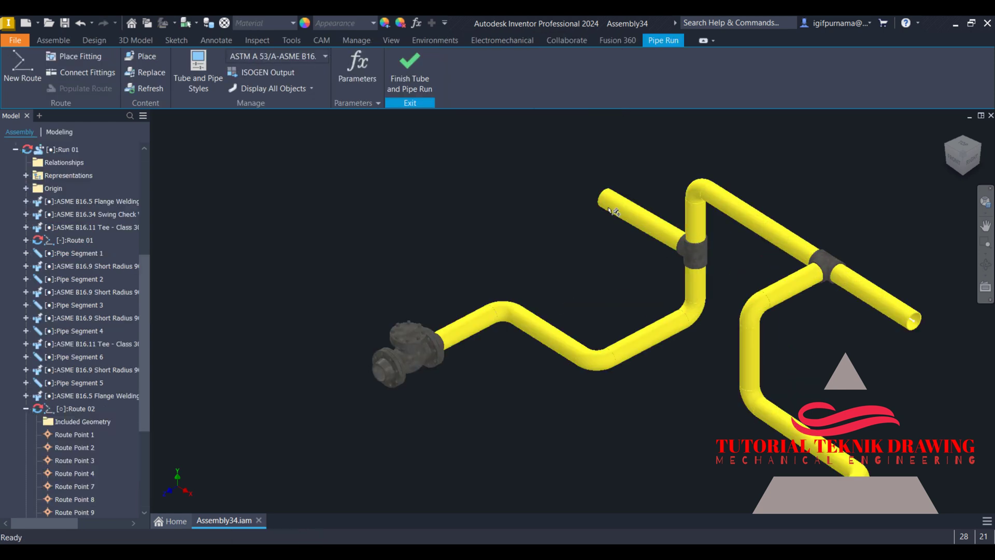
Step: Examine the populated pipe run, looking over the open pipe ends and the flange on the check valve
scroll(612, 211, "up", 2)
scroll(708, 273, "down", 2)
scroll(750, 336, "up", 2)
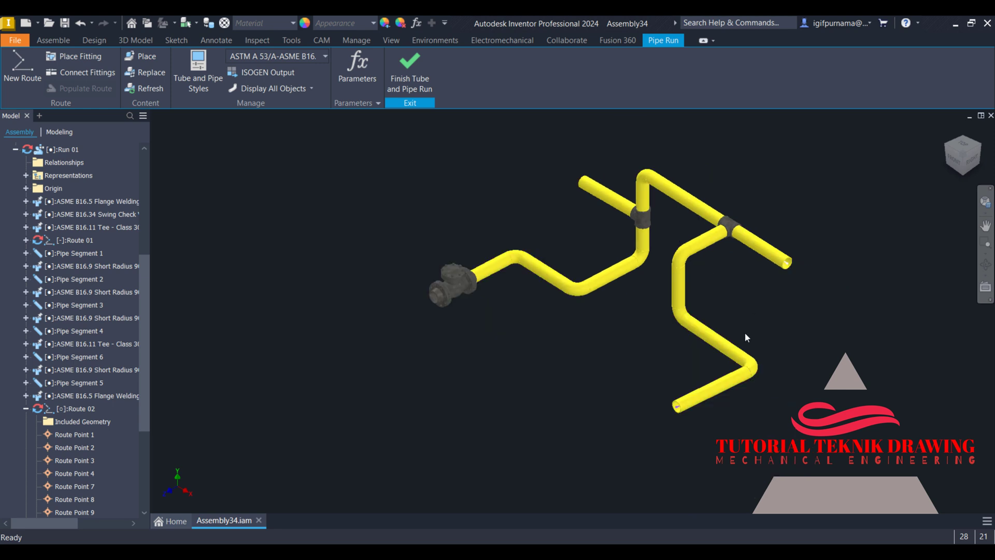
scroll(677, 341, "down", 3)
scroll(713, 331, "up", 2)
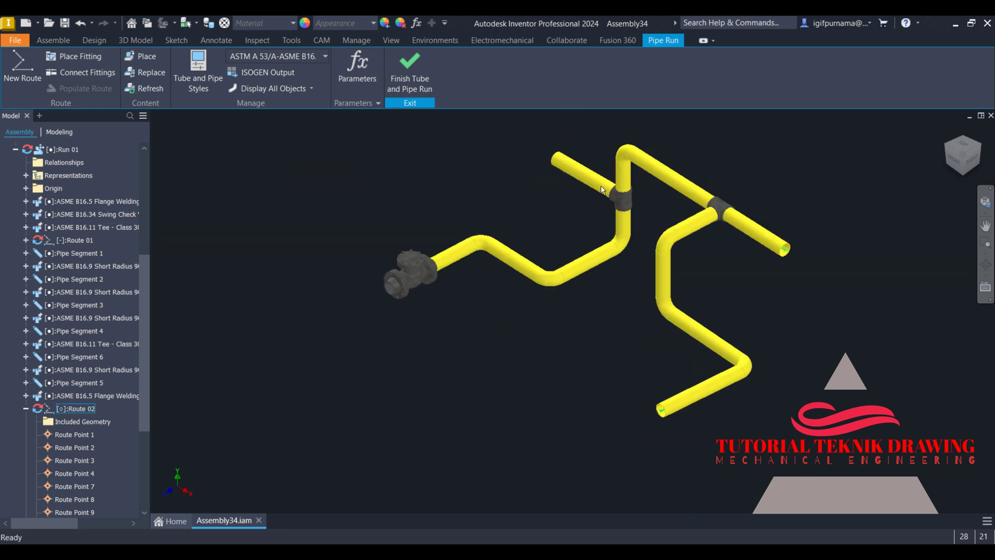
scroll(581, 161, "down", 2)
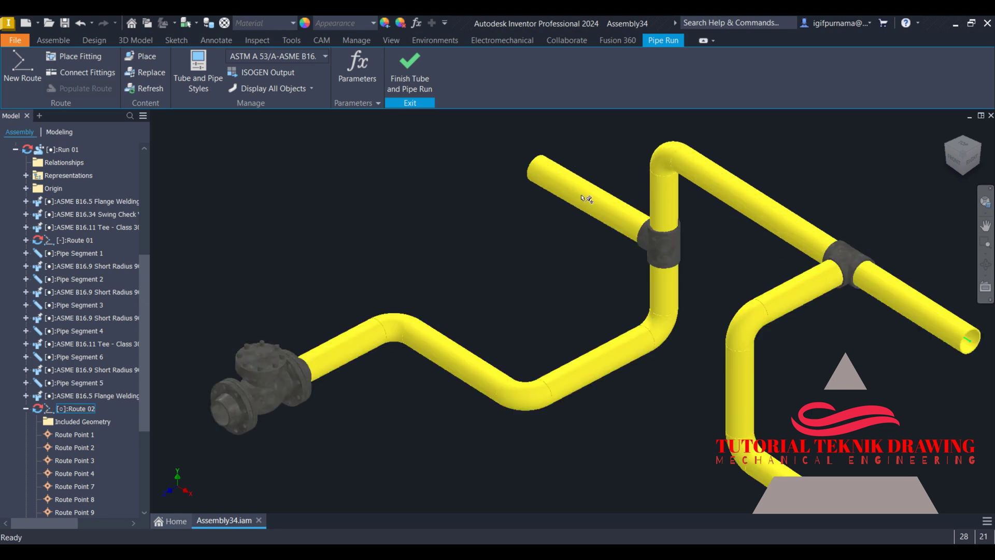
scroll(596, 220, "up", 1)
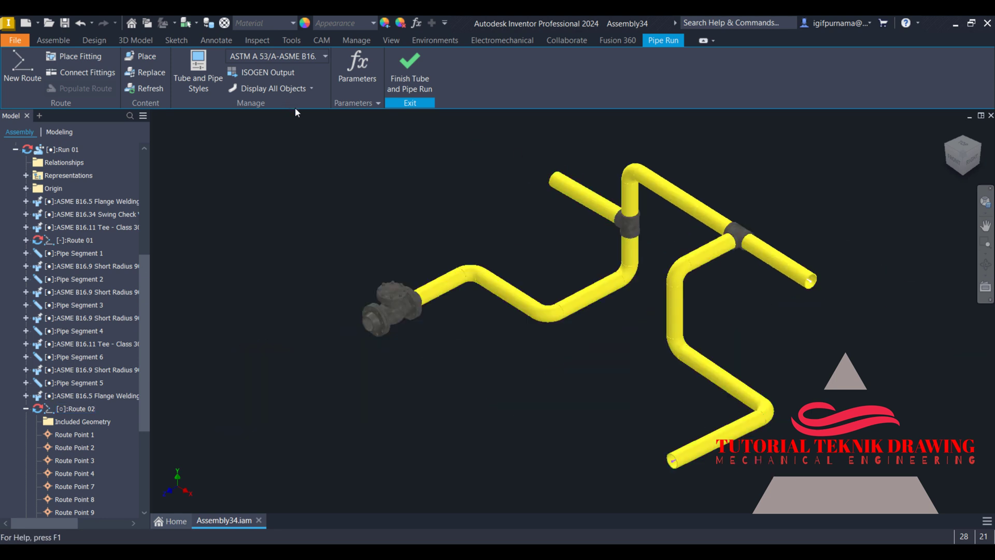
scroll(436, 304, "down", 2)
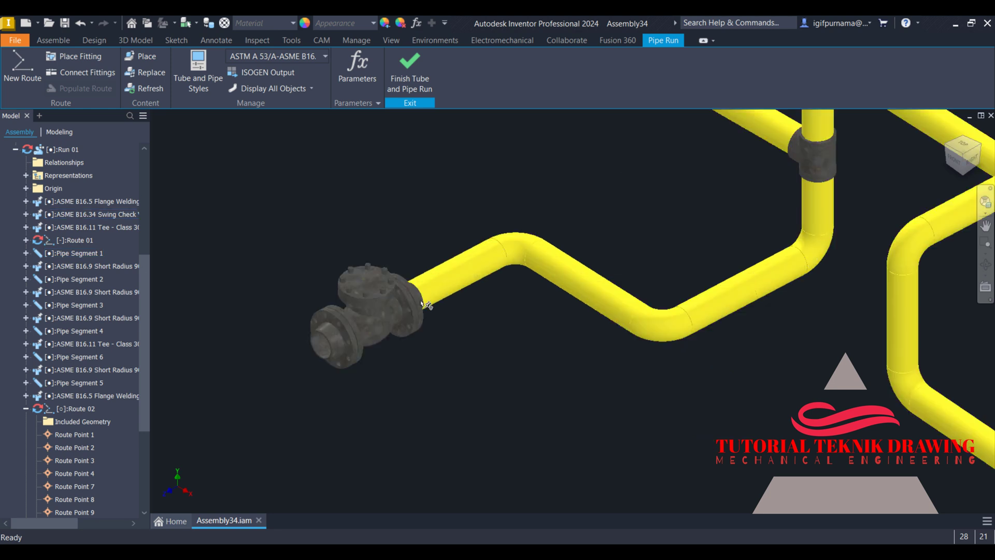
scroll(422, 304, "up", 3)
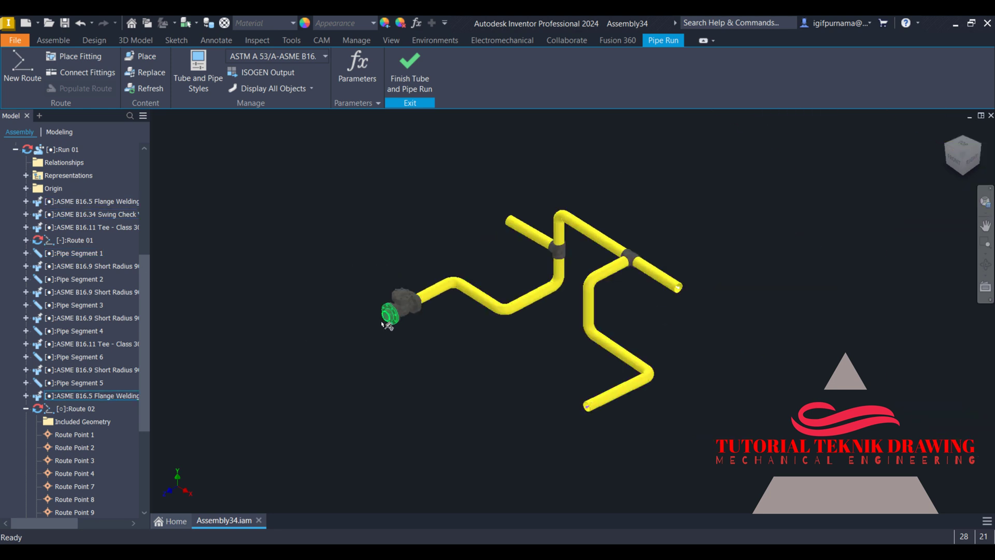
scroll(391, 320, "down", 3)
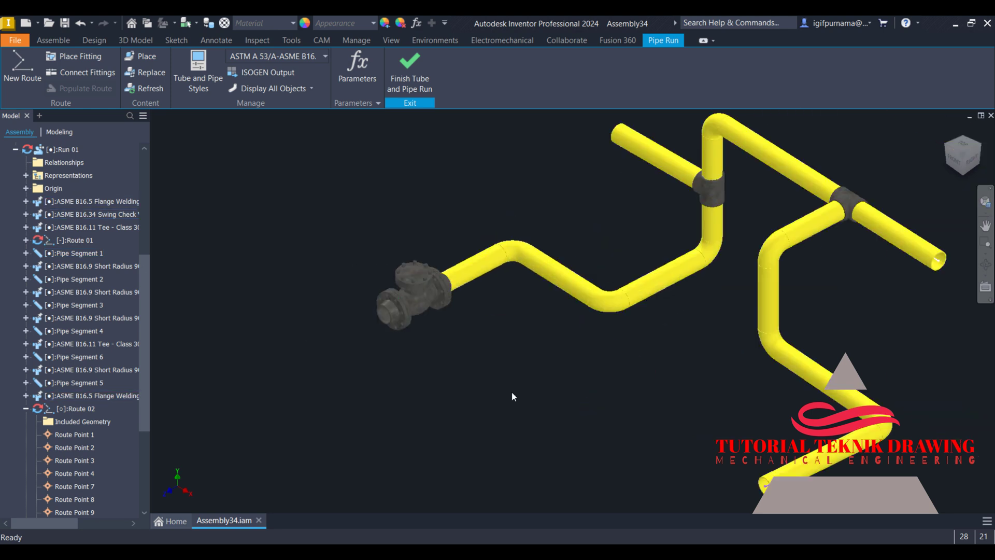
Step: Copy the welding neck flange on the check valve's free end and paste three copies in the empty space below the run
right_click(395, 315)
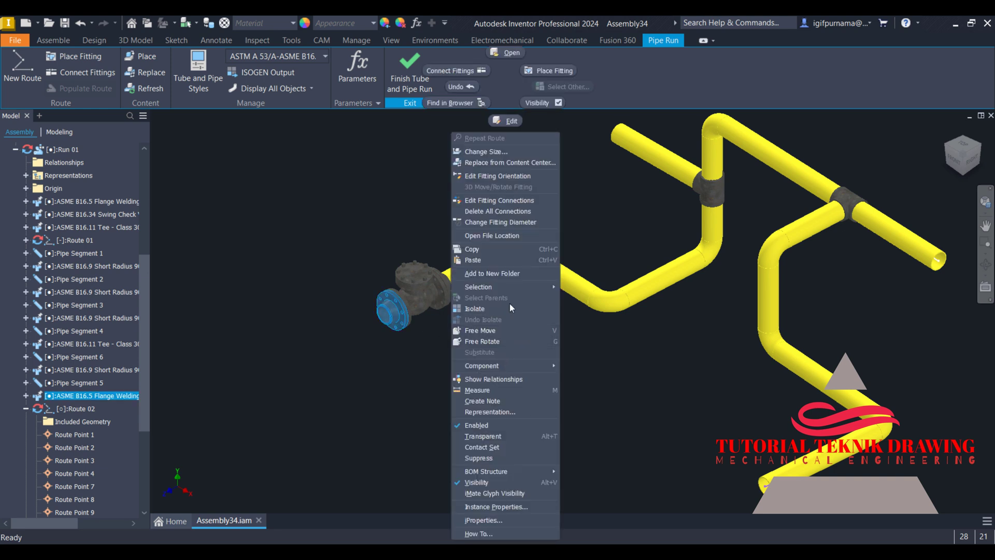
left_click(599, 383)
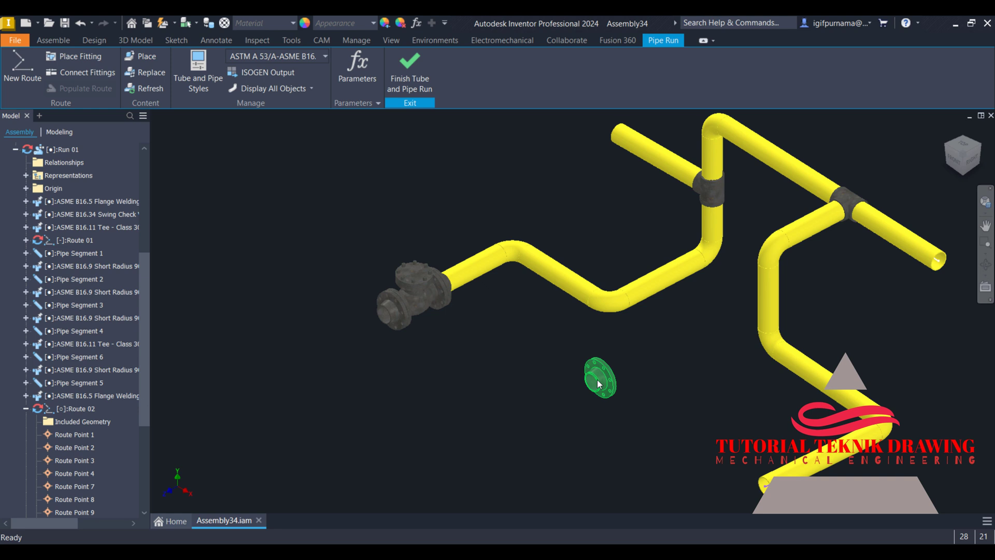
left_click(599, 384)
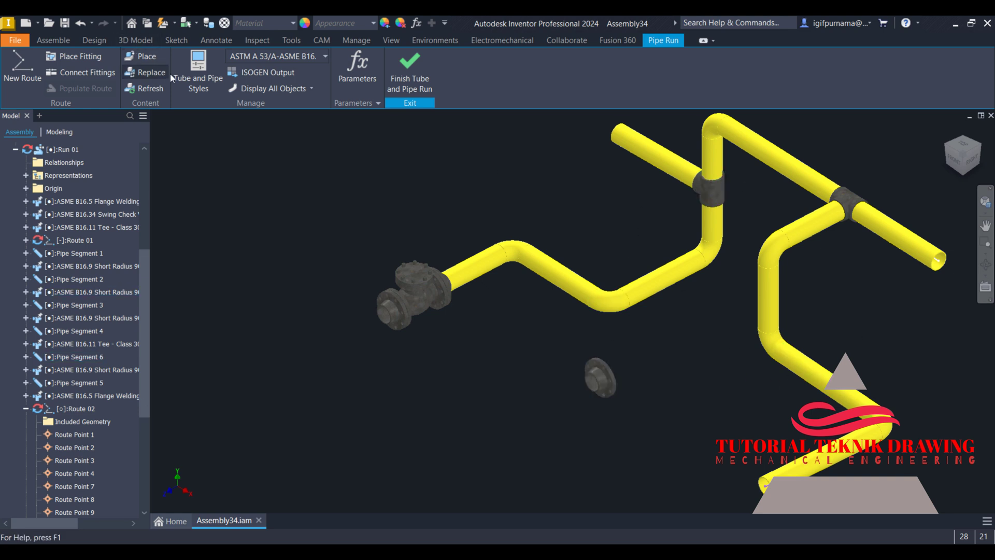
Step: Connect a copied flange to the open pipe end of the side branch's final return segment, with Route 02 as engagement
left_click(81, 72)
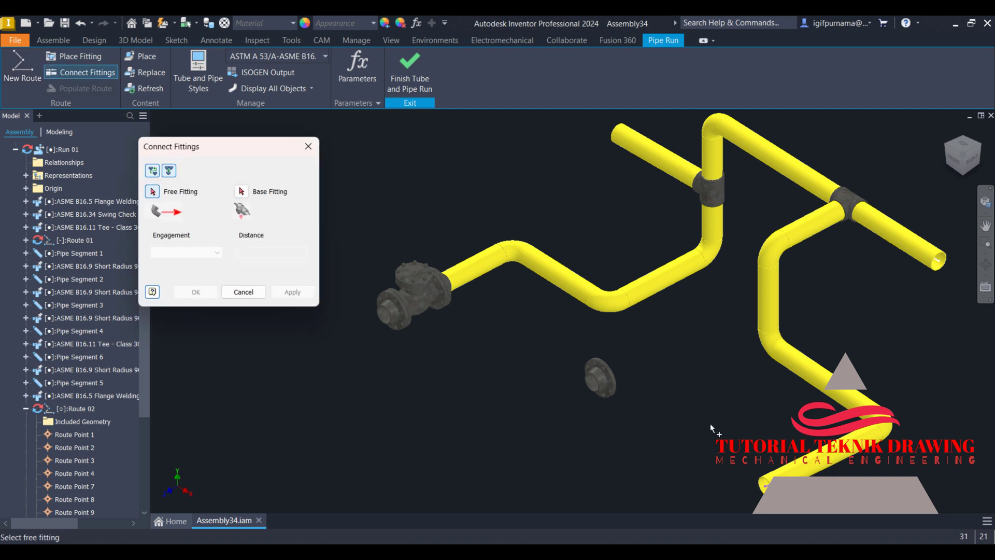
left_click(592, 394)
scroll(527, 342, "down", 3)
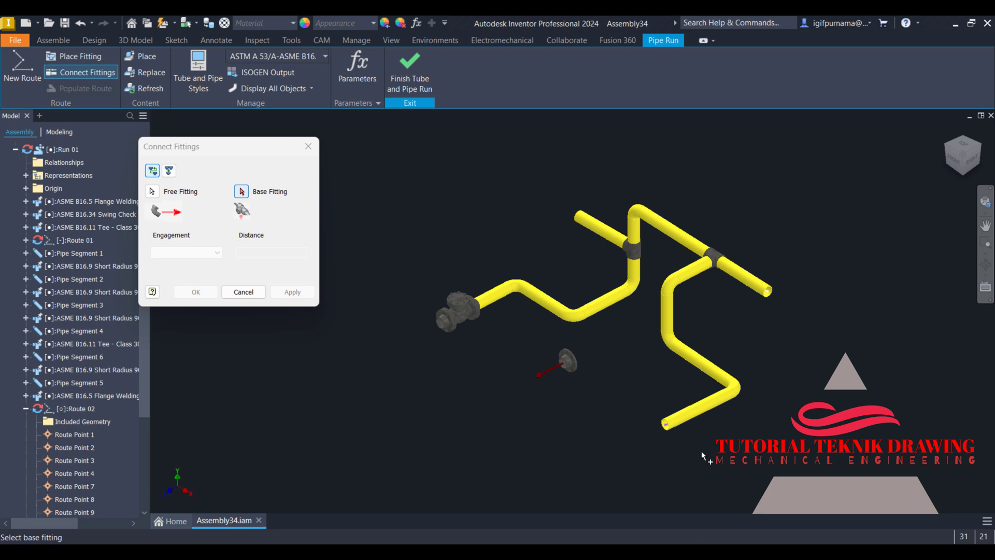
left_click(666, 425)
left_click(292, 292)
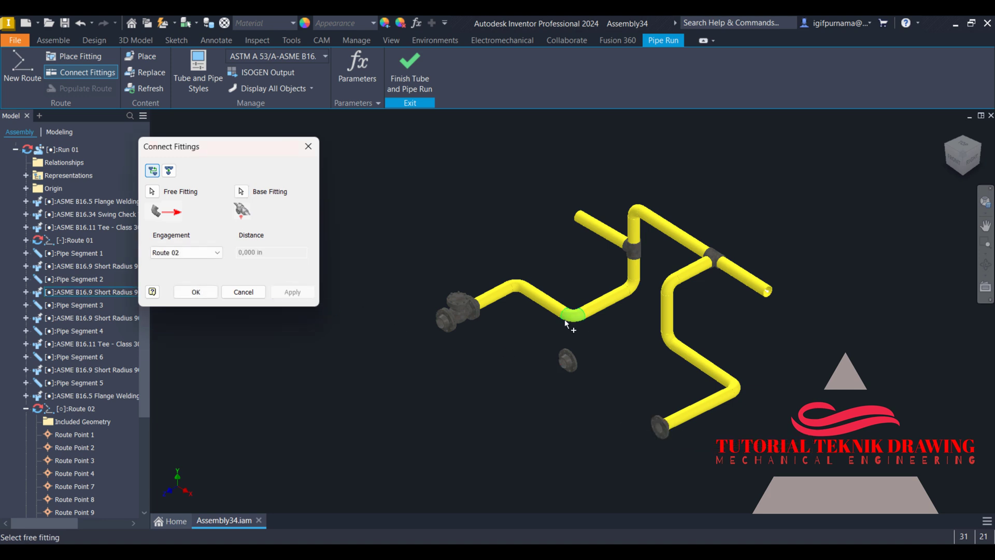
Step: Connect a second copied flange to the open pipe end on the vertical pipe's tee branch, engaging Route 02
scroll(566, 324, "up", 3)
left_click(569, 412)
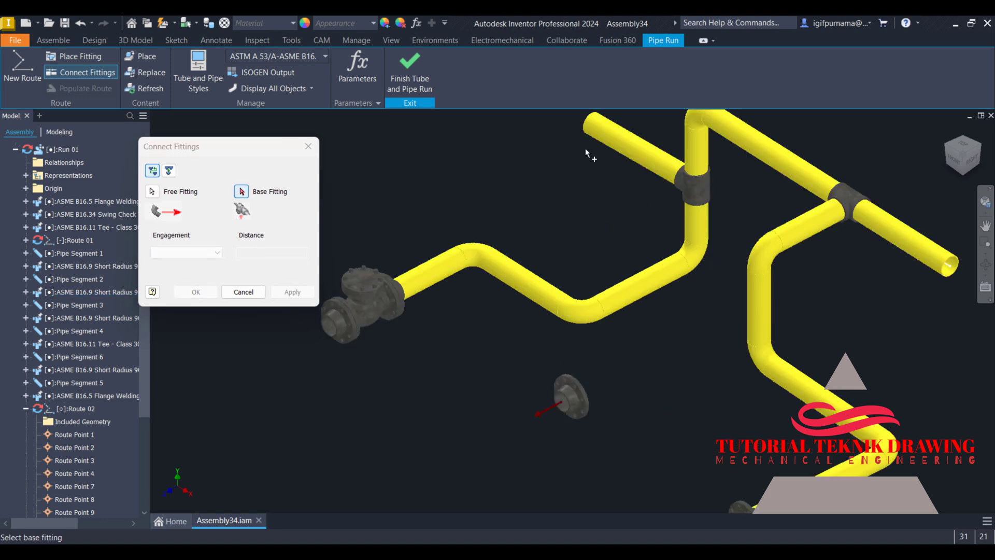
left_click(589, 129)
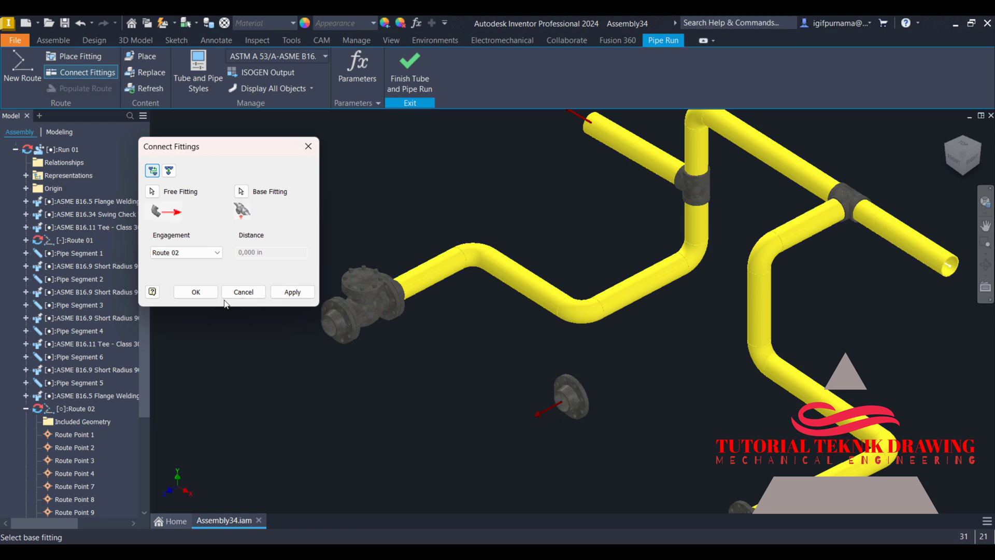
left_click(293, 291)
Step: Connect the third copied flange to the open pipe end on the end tee's straight outlet, engaging Route 02
left_click(558, 405)
scroll(557, 404, "down", 3)
left_click(782, 317)
left_click(211, 286)
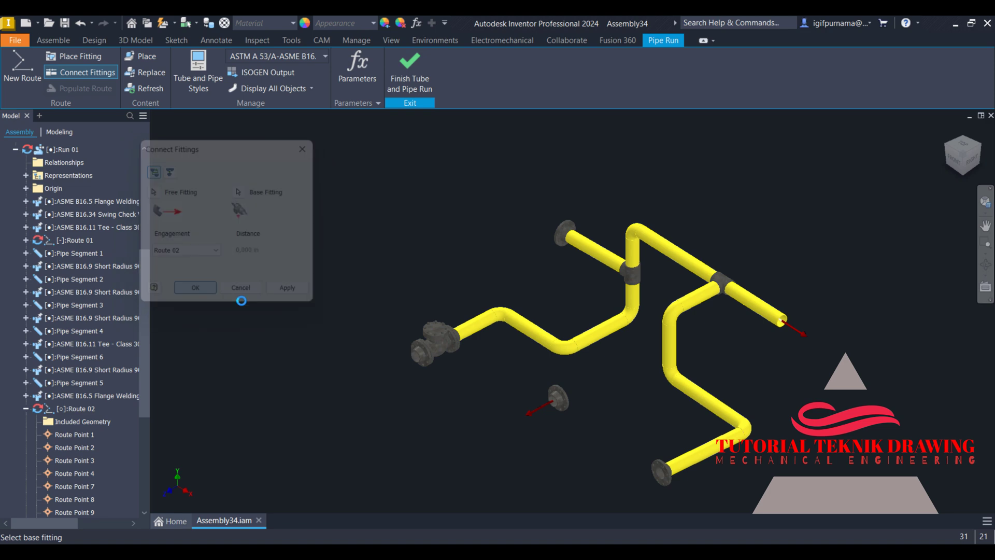
scroll(645, 439, "up", 3)
scroll(645, 437, "down", 3)
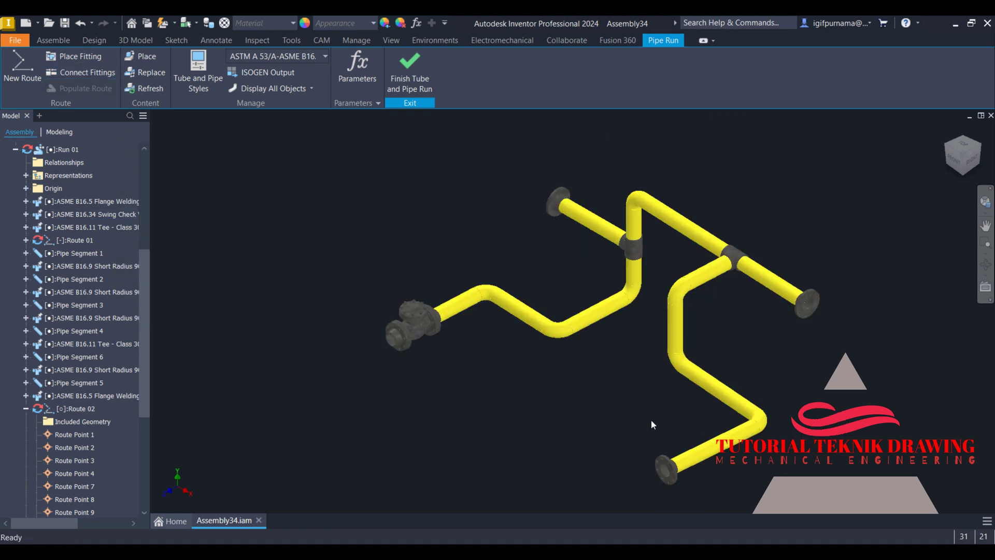
Step: Place an ASME B16.34 Globe Valve Flanged Ends, ND 4, from the Content Center in the empty space below the run
scroll(668, 415, "down", 2)
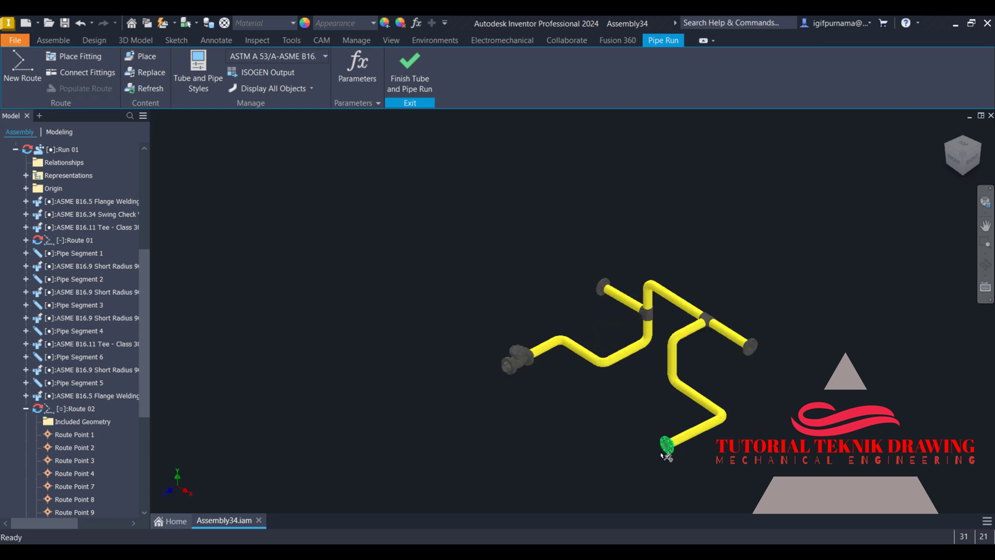
scroll(667, 440, "up", 3)
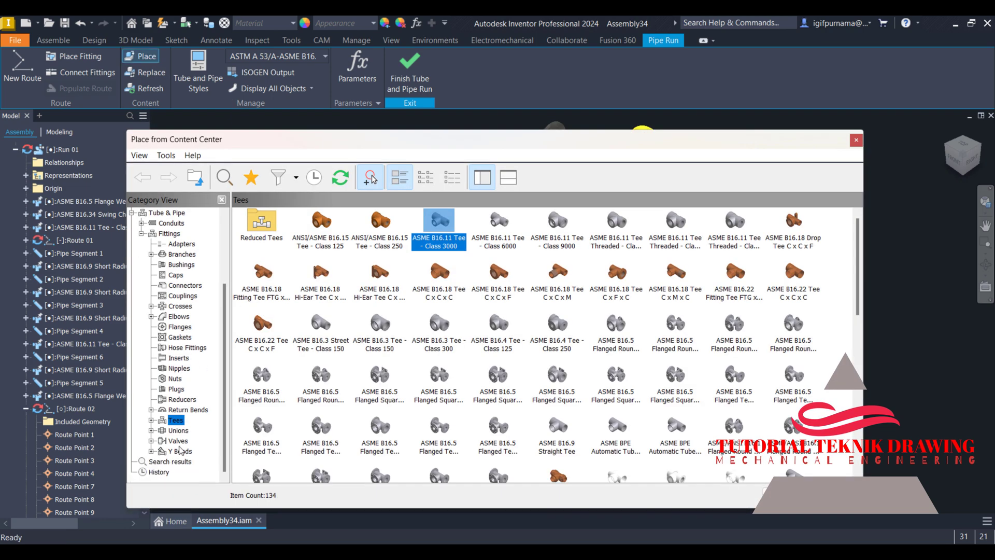
left_click(177, 441)
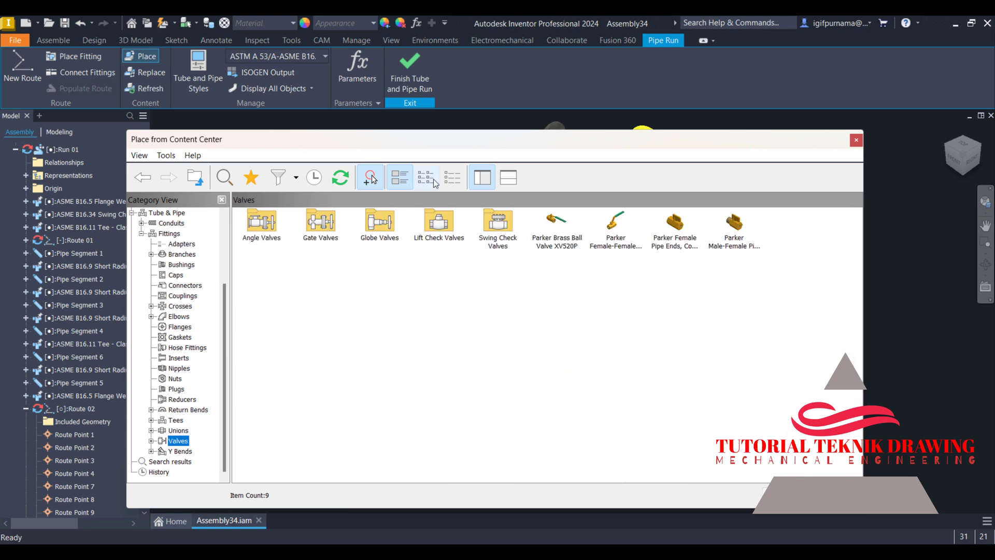
double_click(392, 233)
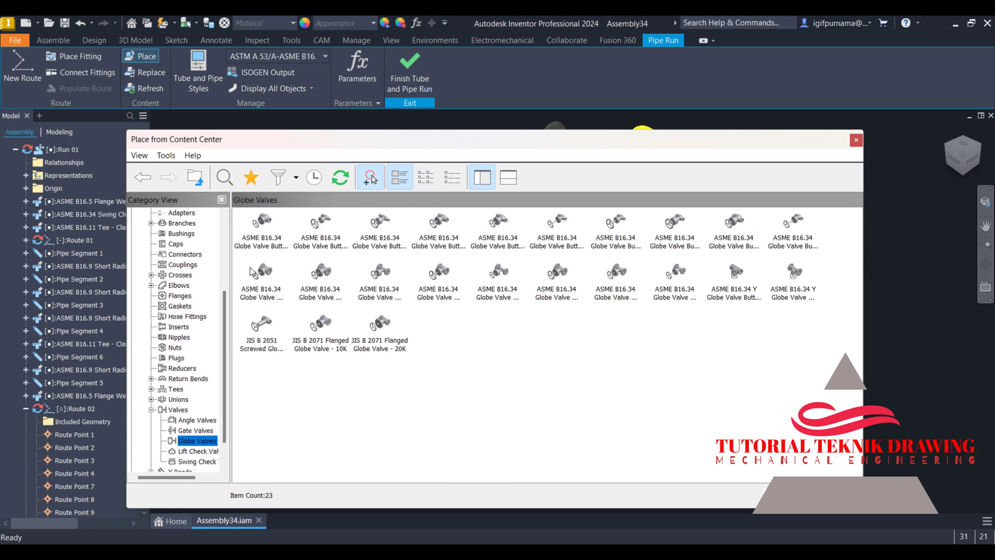
double_click(252, 274)
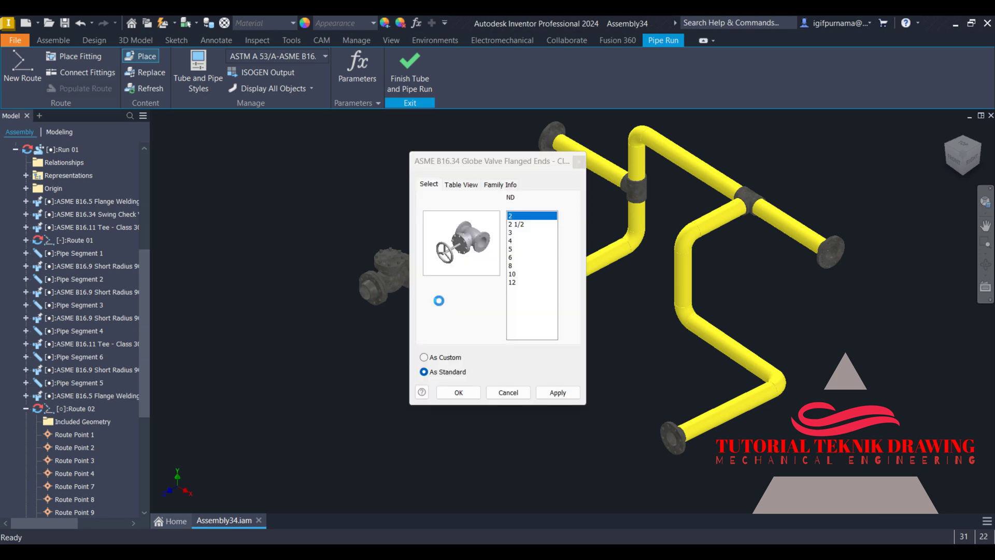
left_click(511, 241)
left_click(458, 392)
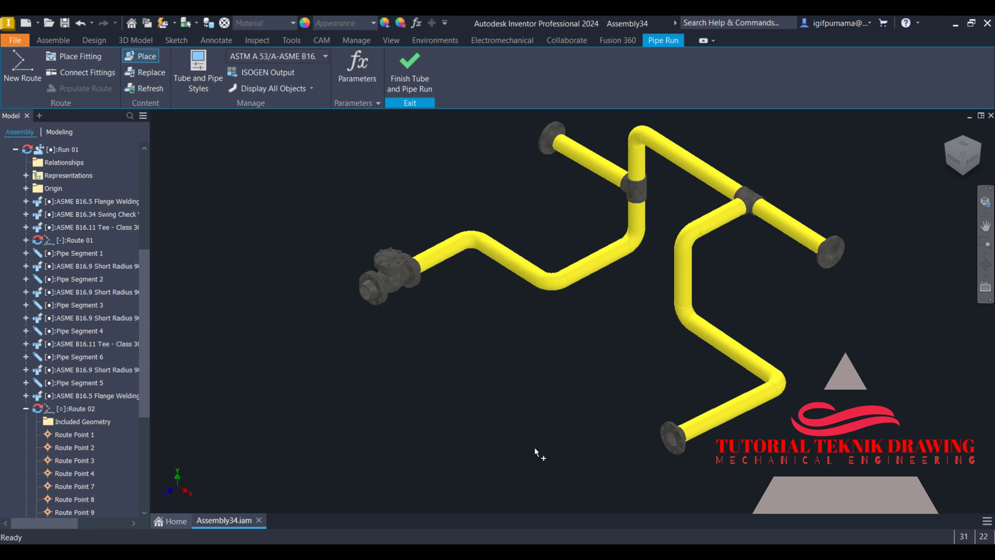
right_click(585, 361)
left_click(612, 347)
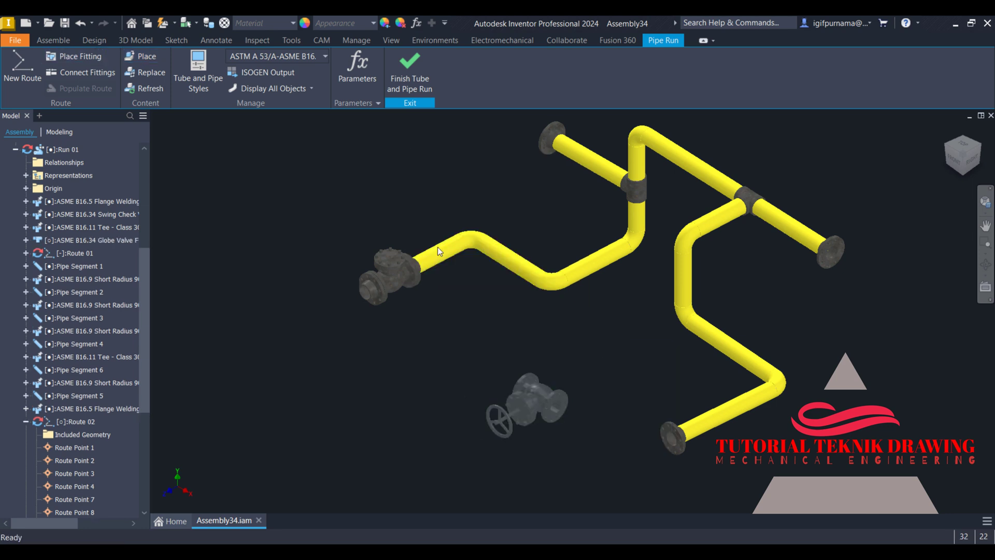
Step: Connect the globe valve's end flange to the flange at the end of the side branch's return segment
left_click(83, 73)
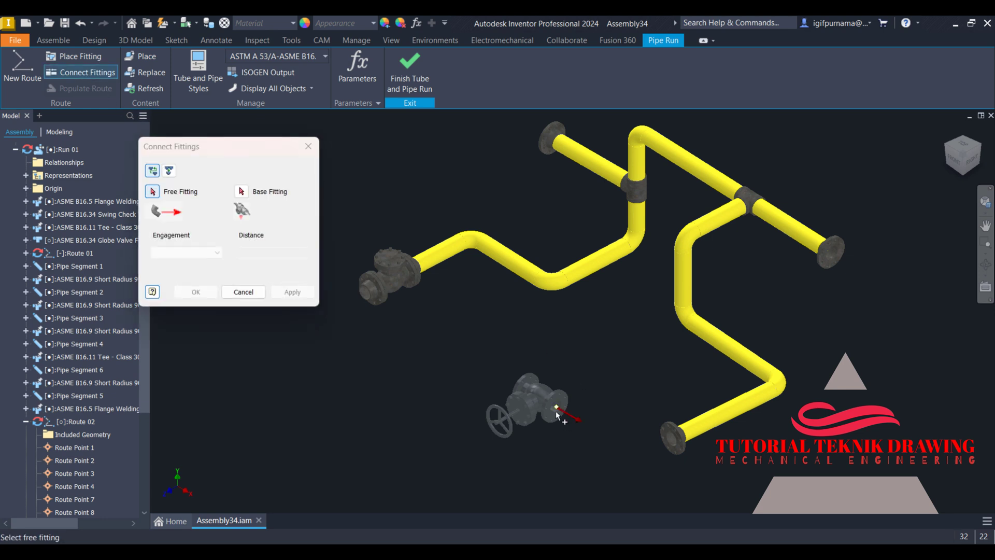
left_click(664, 436)
left_click(201, 294)
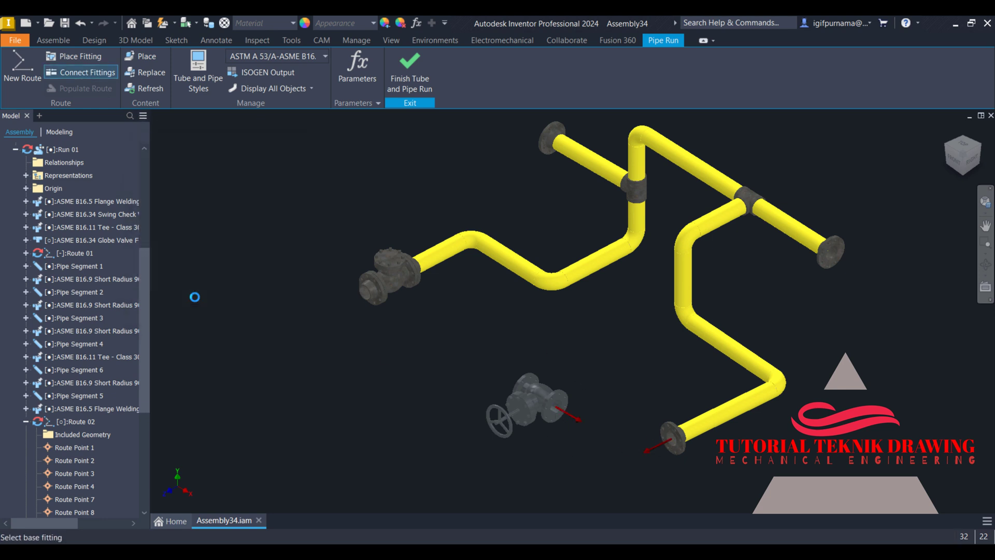